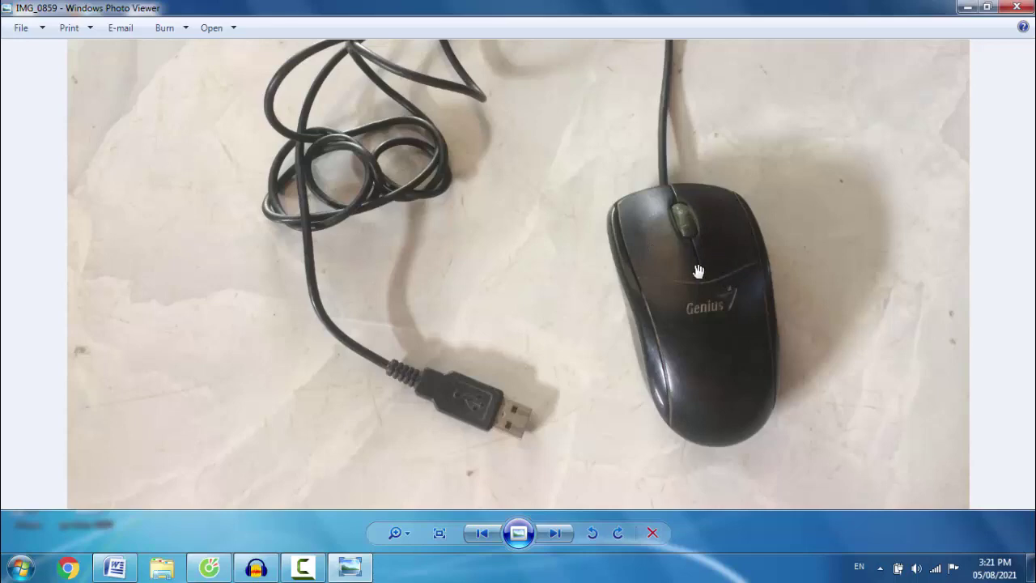
Switch from the photo to the Word document and highlight its title, then the whole list of six mouse operations.
click(968, 9)
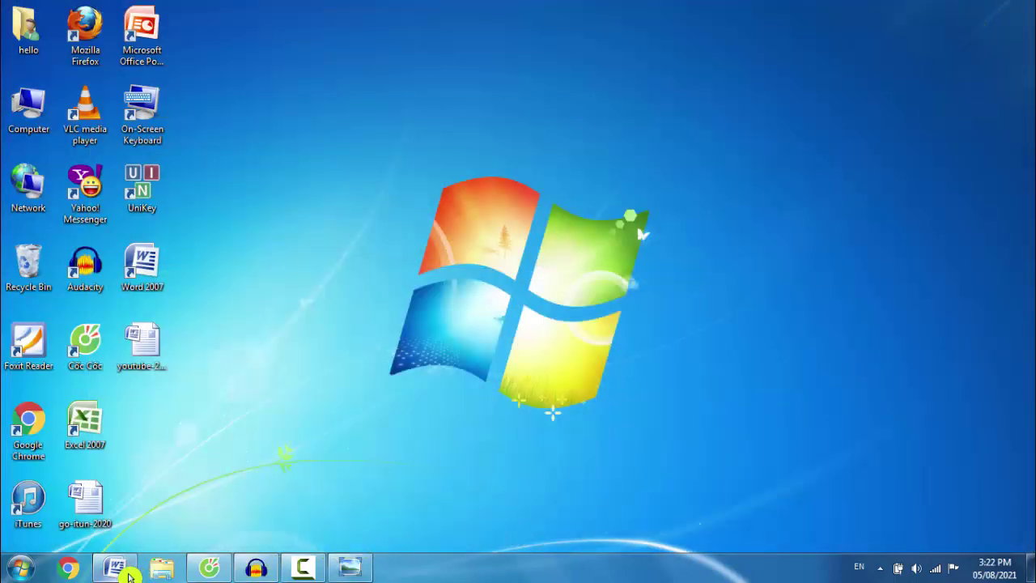
click(128, 569)
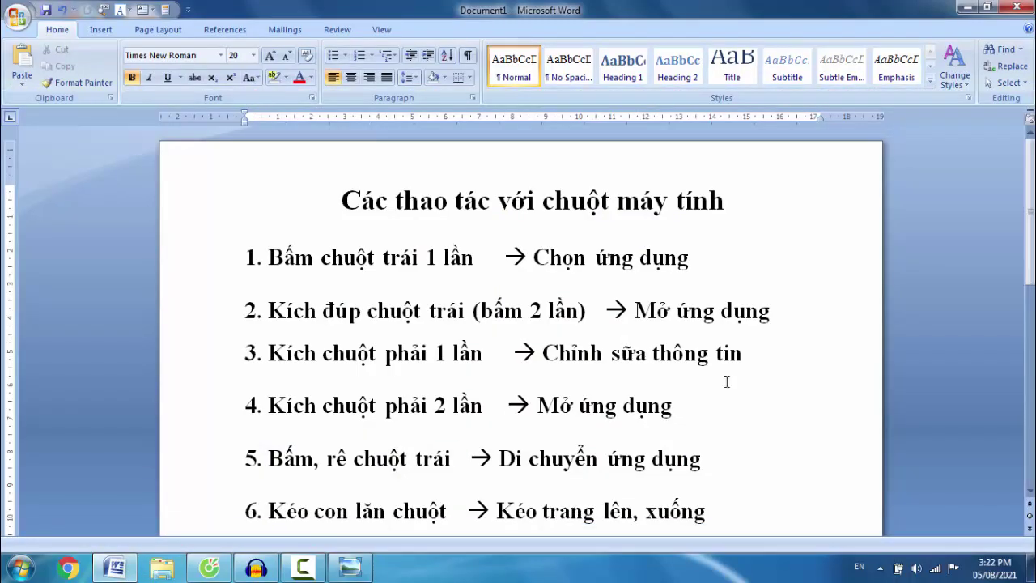
drag(341, 200, 738, 220)
scroll(772, 448, down, 1)
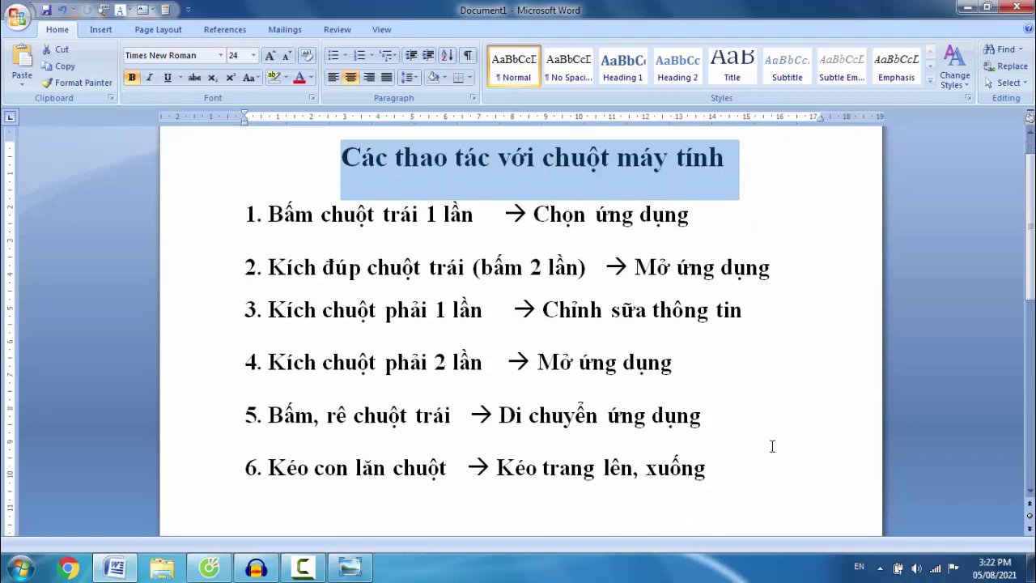
click(301, 239)
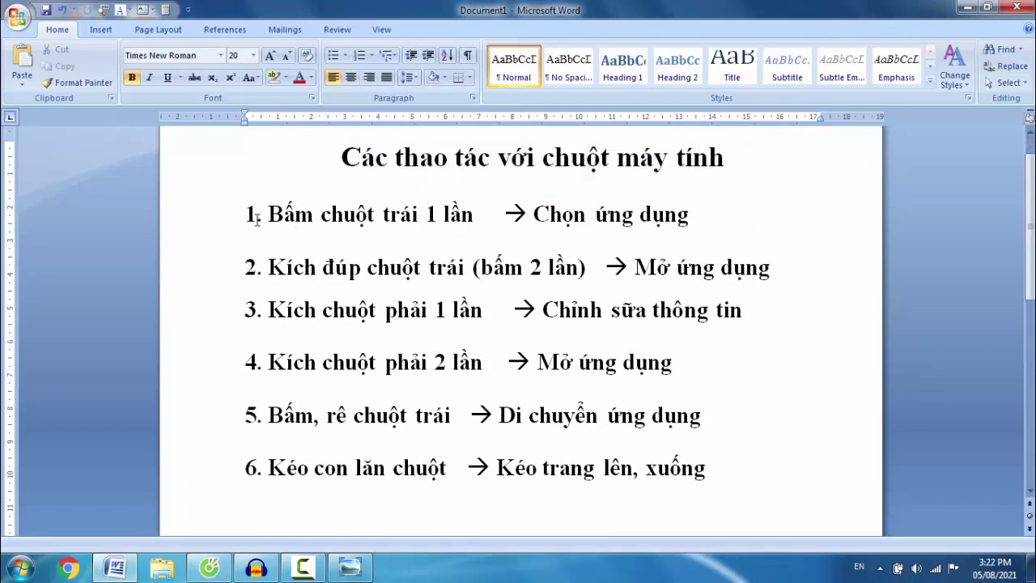
drag(246, 214, 734, 478)
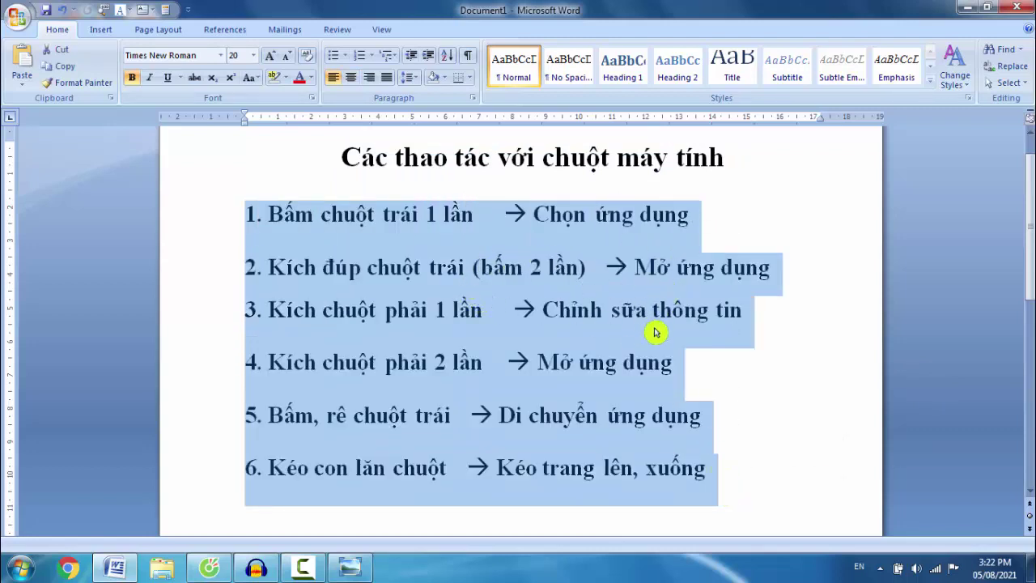
click(698, 310)
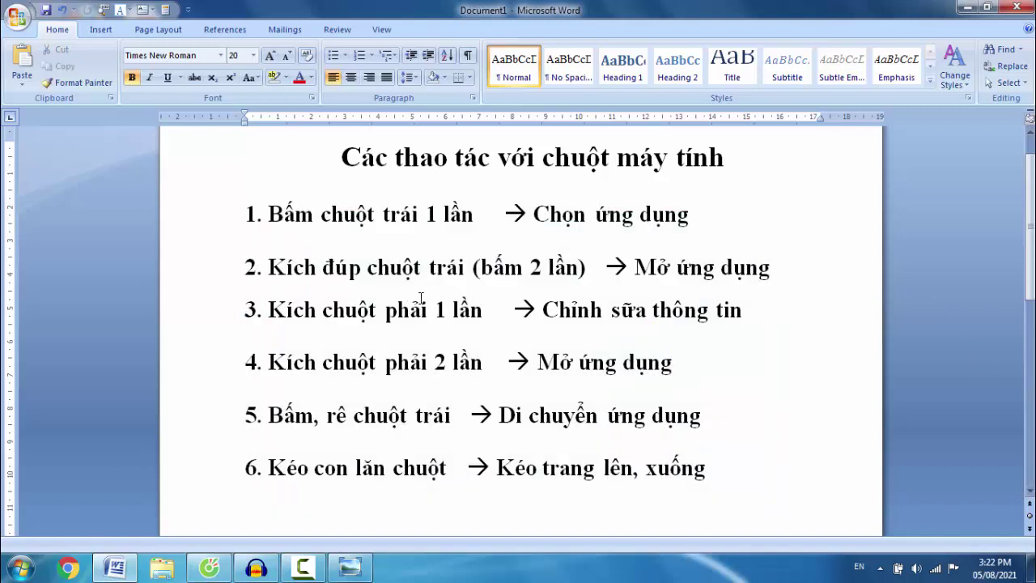
Highlight the parts of item 1, "Bấm chuột trái 1 lần" and "Chọn ứng dụng", ending with the operation text selected.
drag(246, 214, 503, 215)
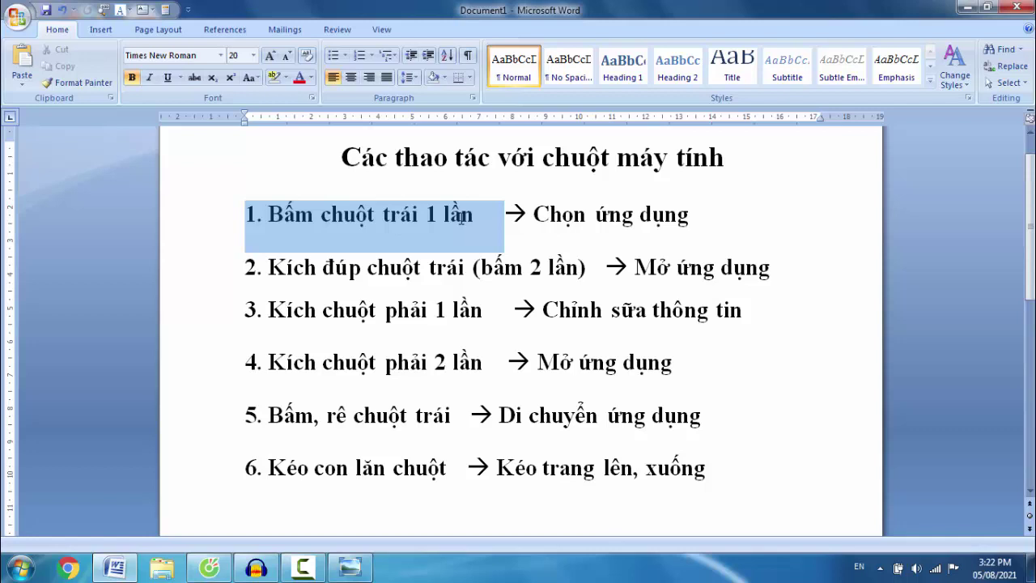
drag(462, 217, 461, 217)
drag(536, 215, 688, 216)
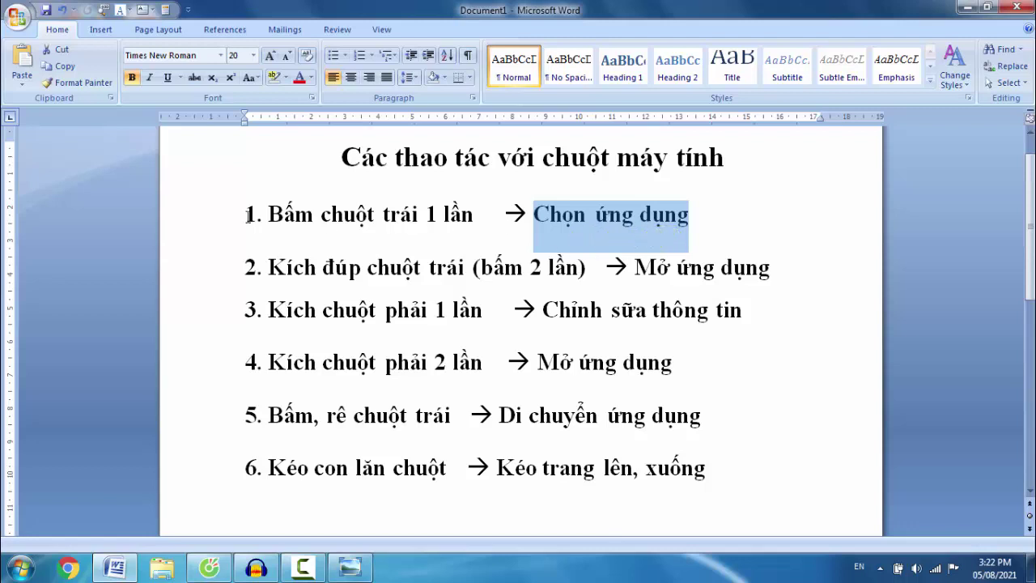
drag(247, 215, 489, 222)
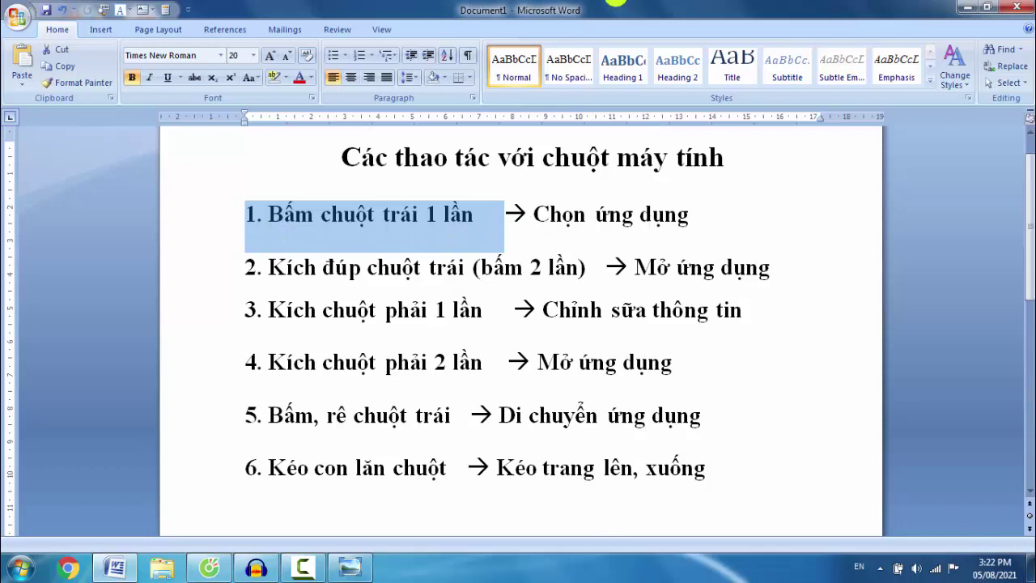
Return to the desktop and select the Computer, Network, Recycle Bin and VLC media player icons one after another.
click(965, 8)
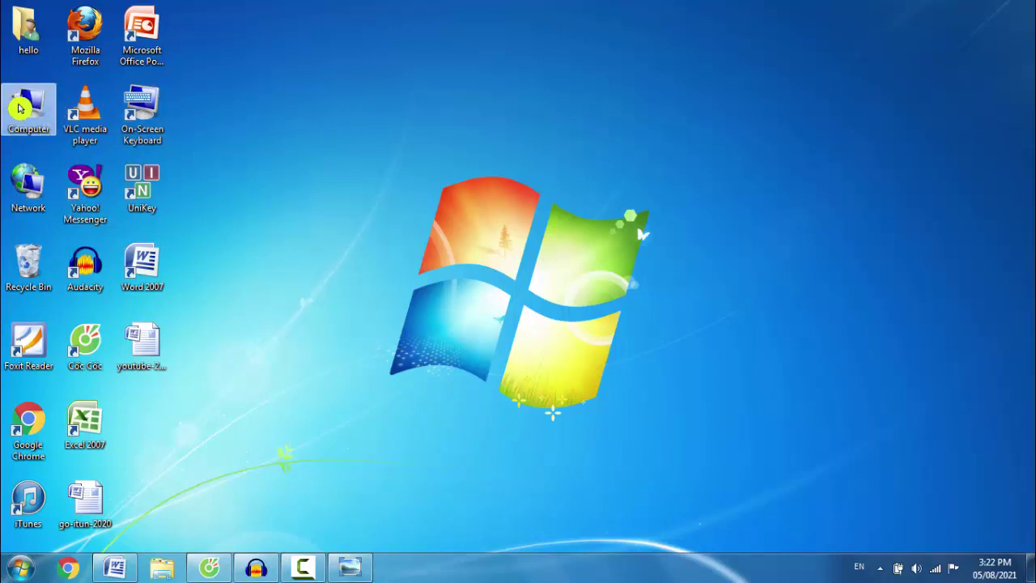
click(39, 106)
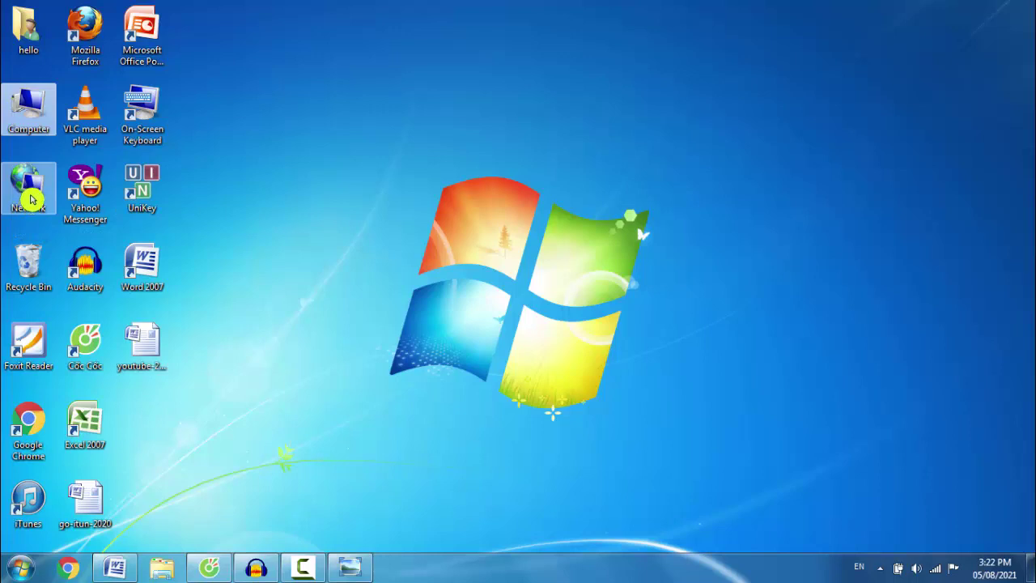
click(32, 197)
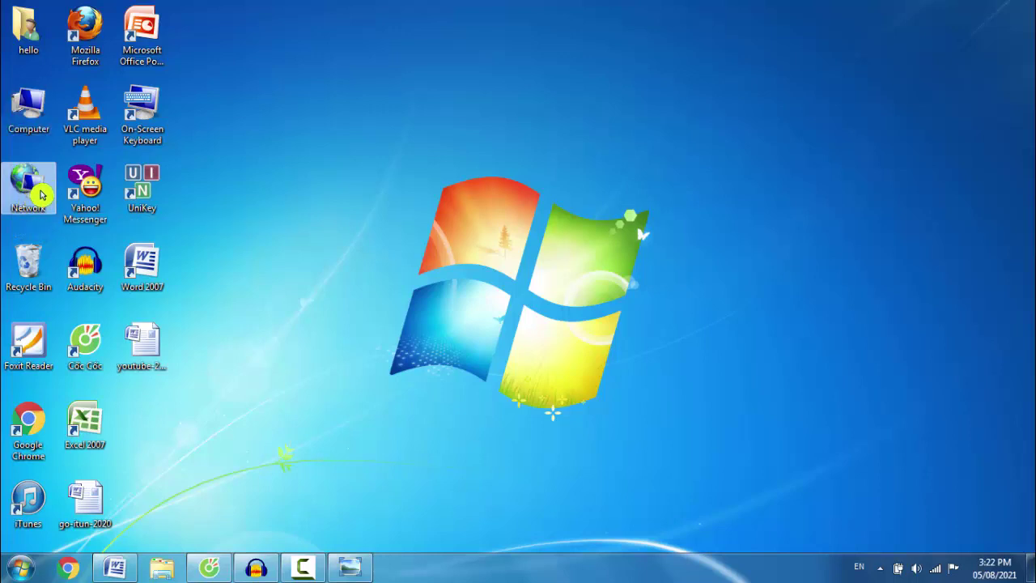
click(35, 275)
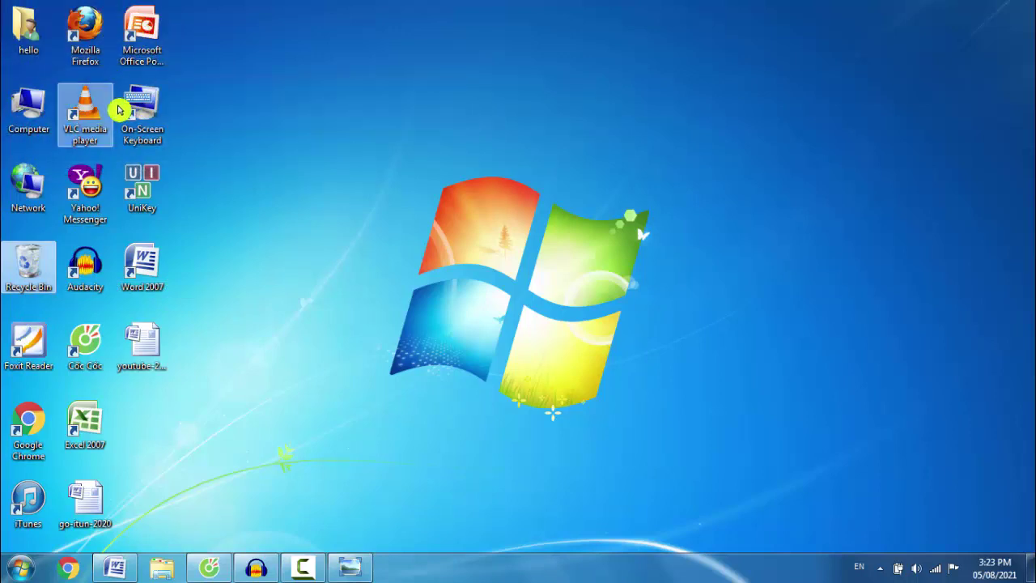
click(89, 121)
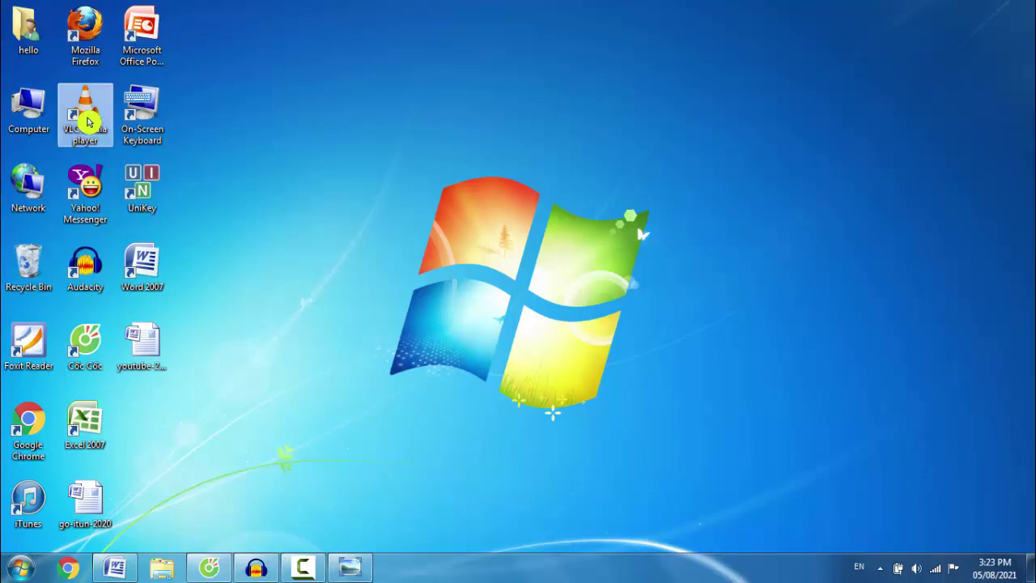
Go back to the Word document and highlight "Kích đúp chuột trái (bấm 2 lần)" in item 2.
click(125, 566)
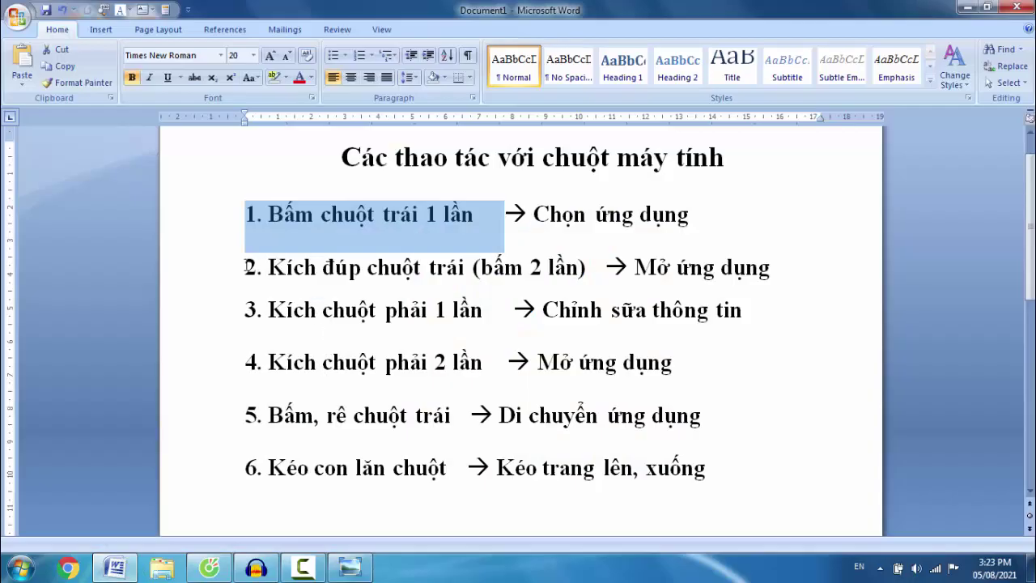
drag(247, 267, 469, 267)
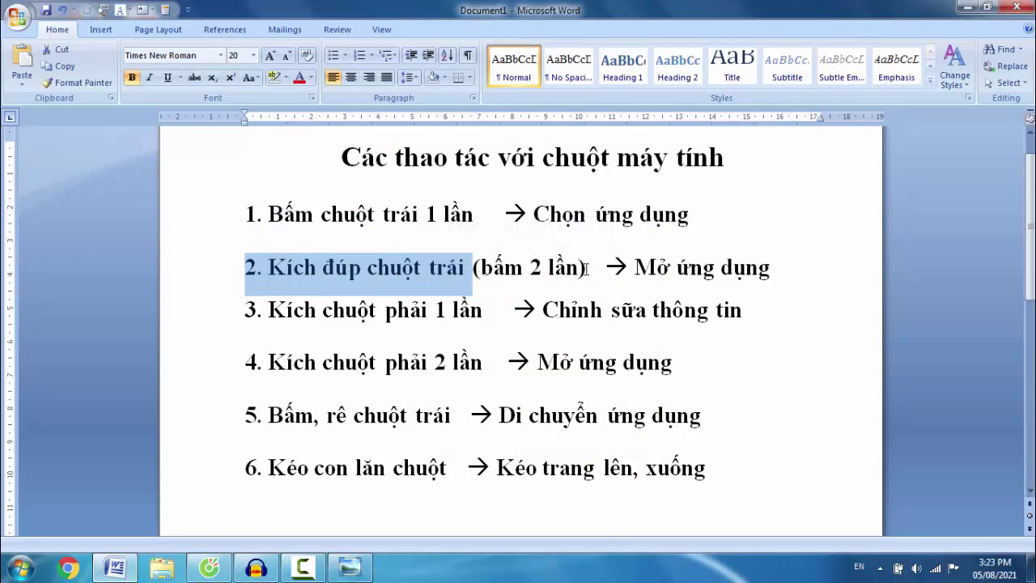
click(586, 269)
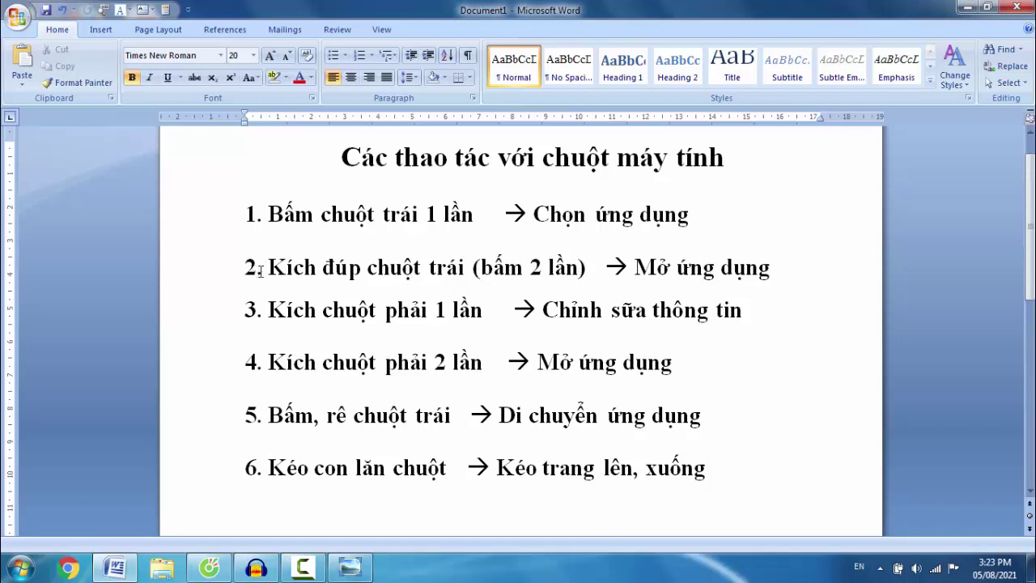
drag(267, 267, 462, 288)
click(456, 285)
drag(269, 275, 534, 284)
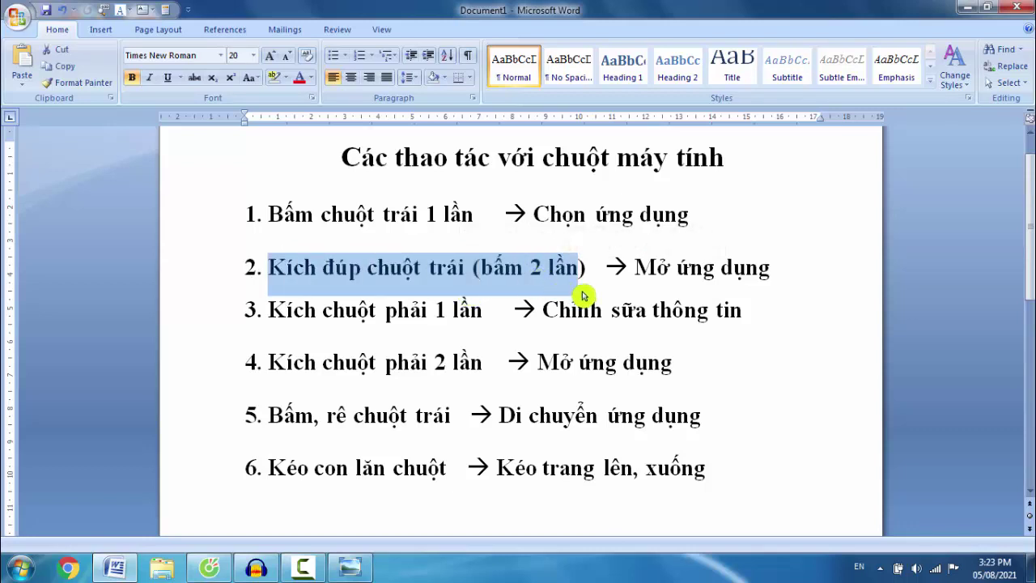
Highlight all of item 2 and its result text "Mở ứng dụng", leaving only the result text selected.
drag(636, 269, 791, 270)
click(671, 275)
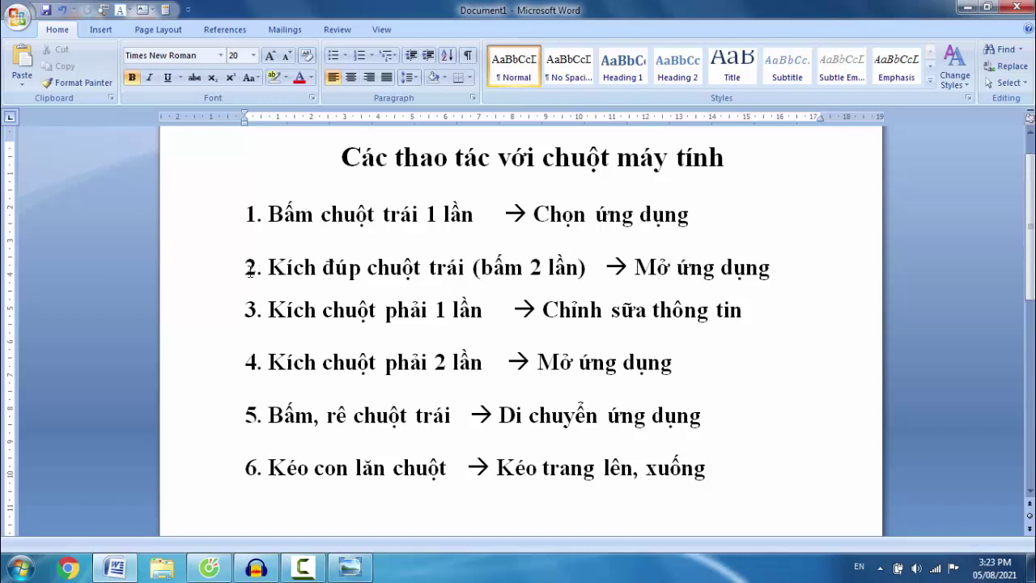
drag(257, 269, 792, 271)
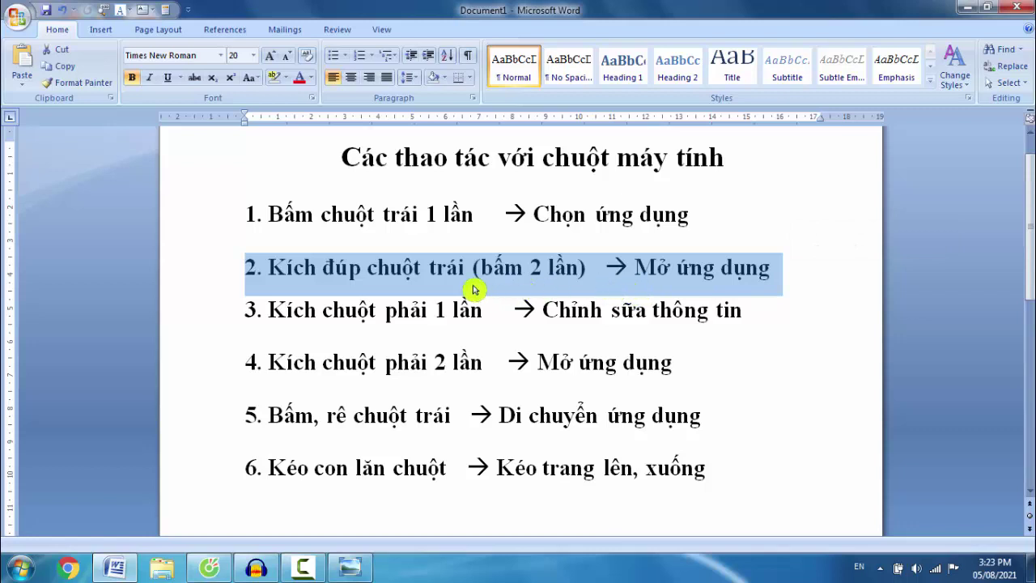
click(651, 273)
drag(635, 267, 768, 270)
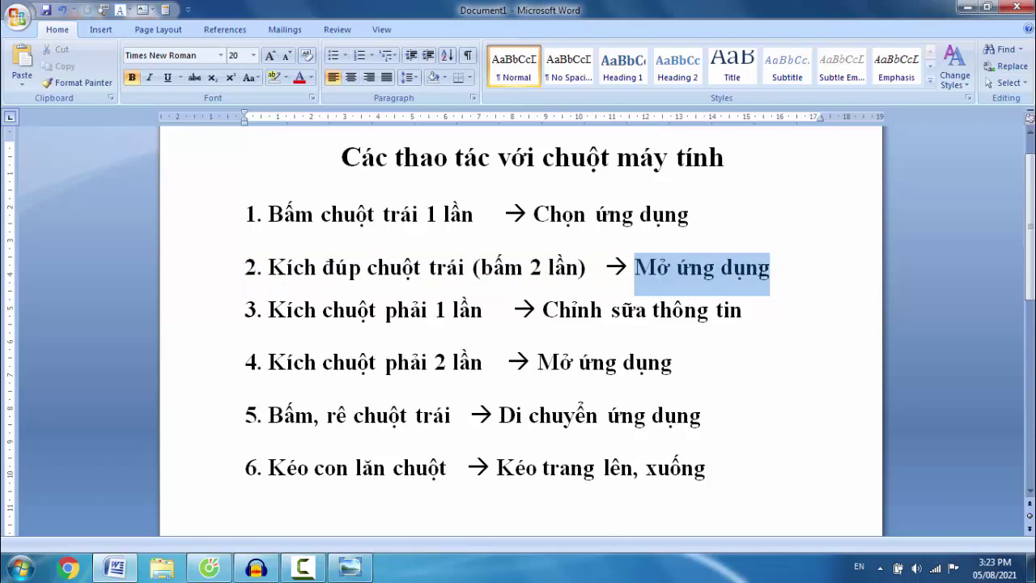
Minimize the Word document, open Computer from the desktop, and close its window.
click(964, 9)
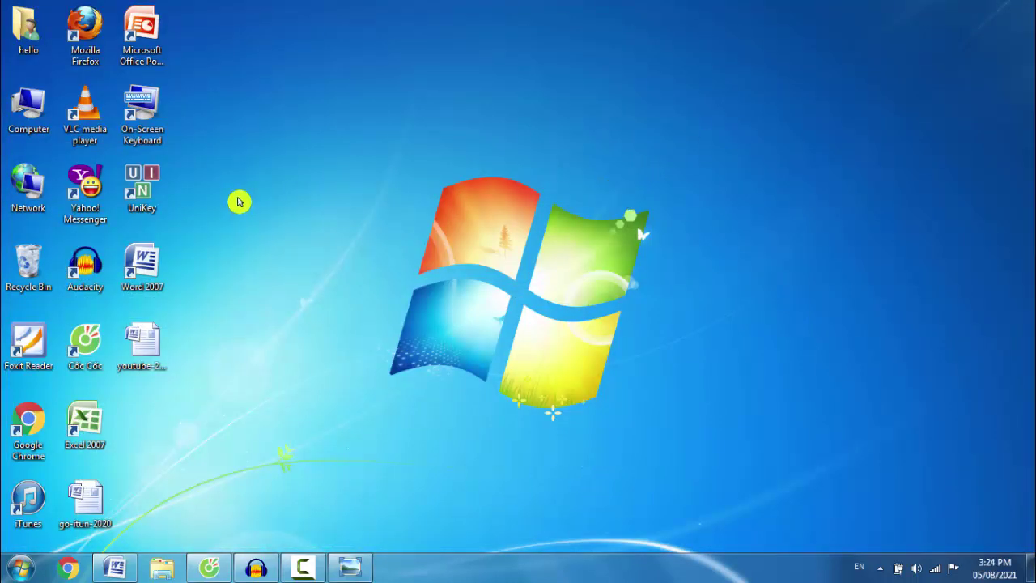
double_click(32, 122)
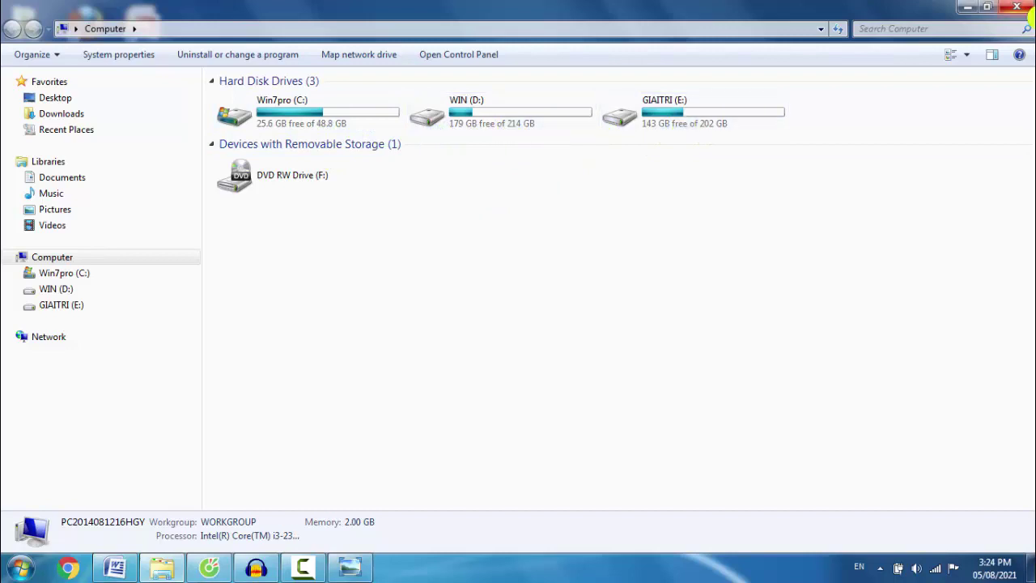
click(1024, 8)
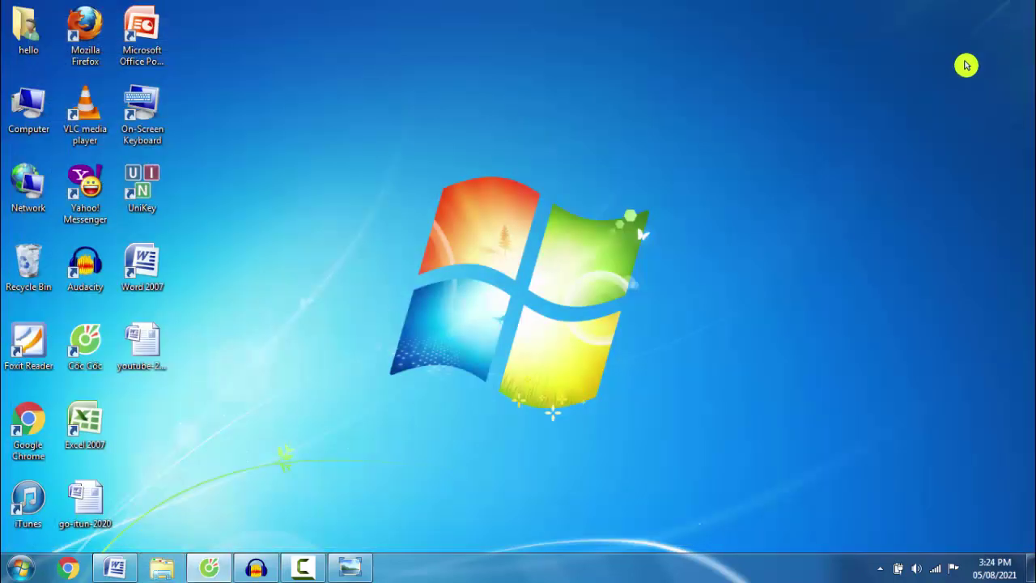
Open Computer again, browse to the TONG-HOP folder on drive GIAITRI (E:), and return to the drive's contents.
double_click(34, 117)
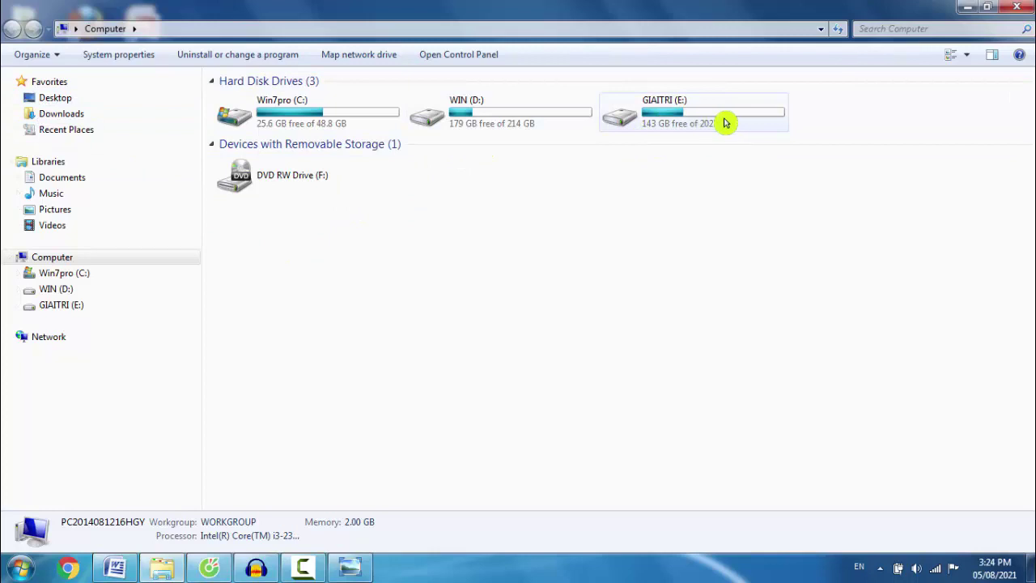
mouse_move(747, 126)
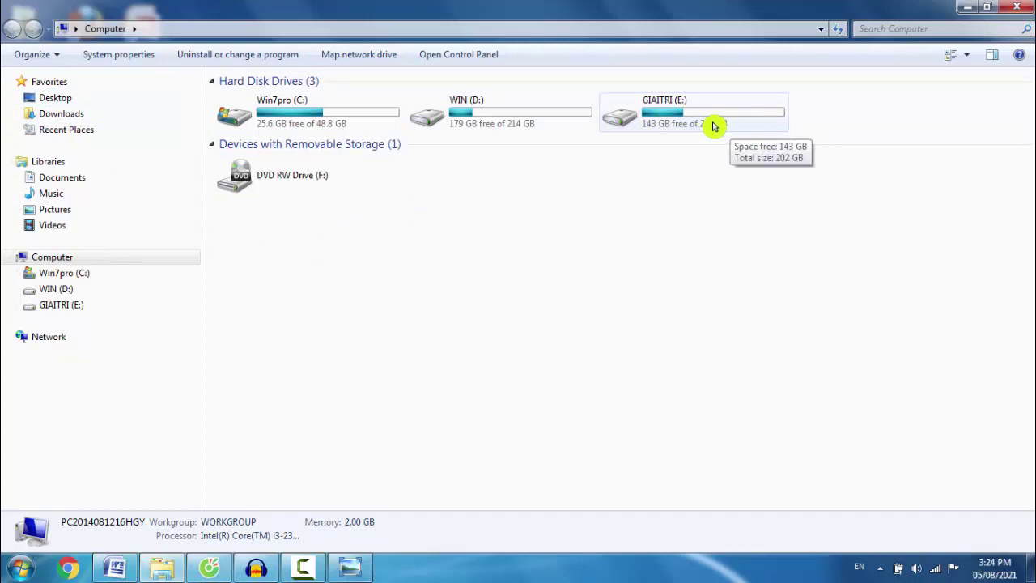
double_click(715, 126)
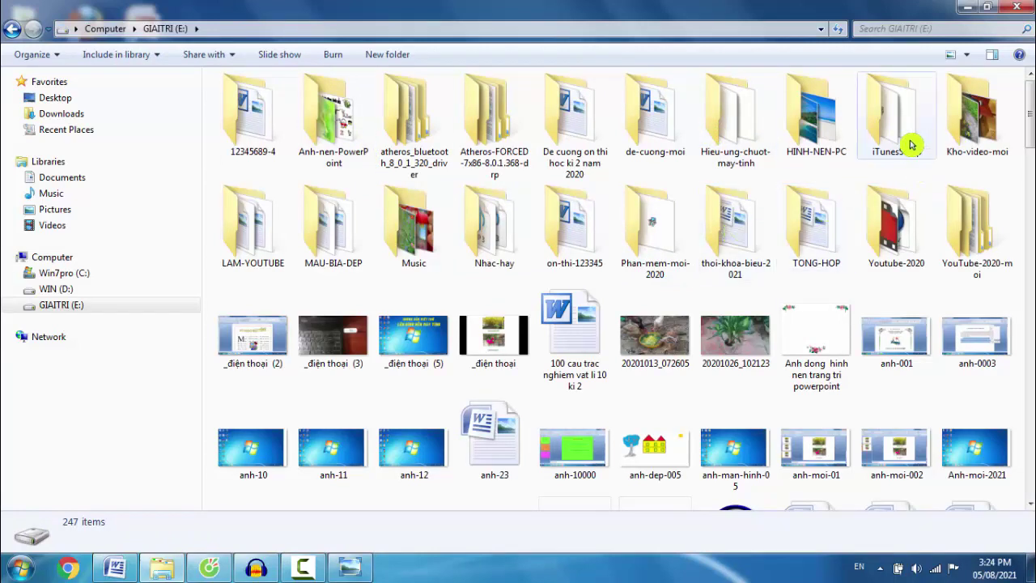
double_click(815, 237)
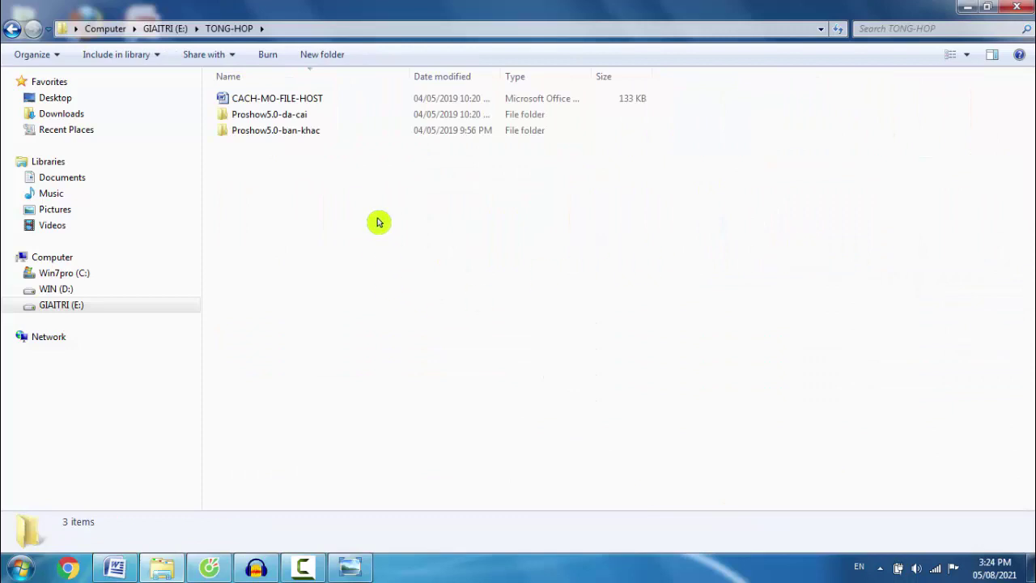
click(13, 31)
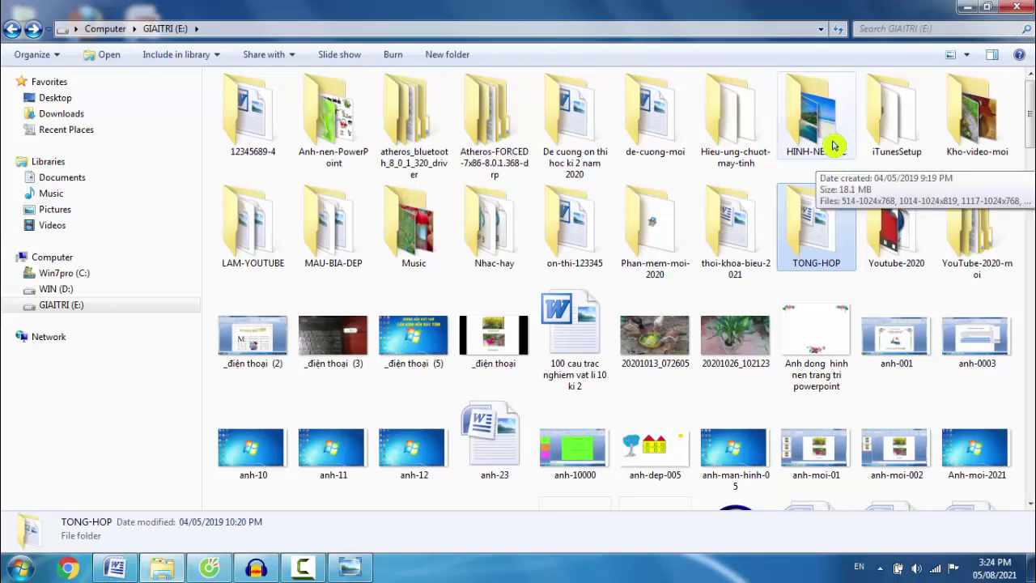
Open the HINH-NEN-PC folder, look through its images, and go back to drive GIAITRI (E:).
double_click(834, 146)
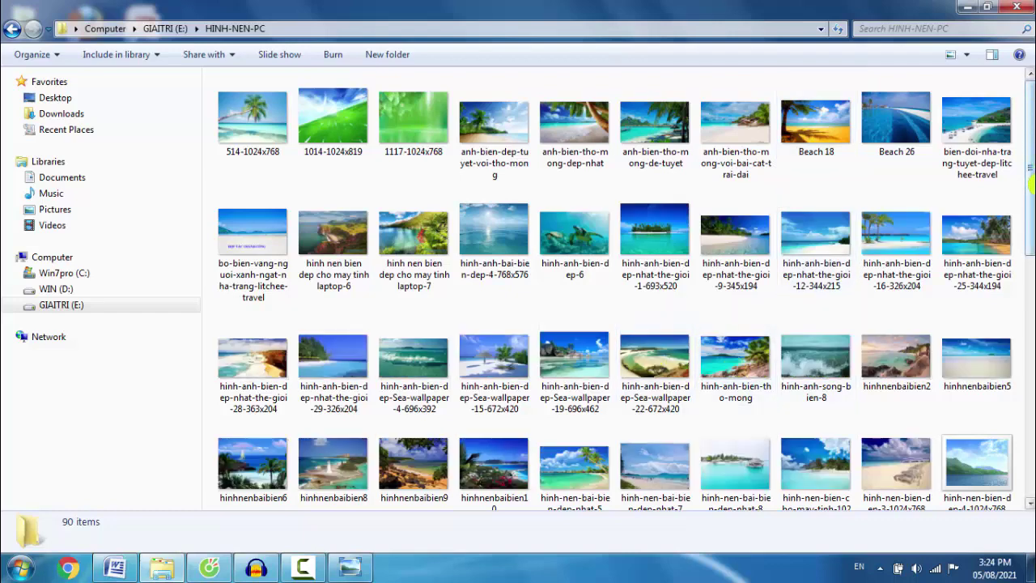
scroll(1033, 182, down, 3)
scroll(1032, 186, up, 3)
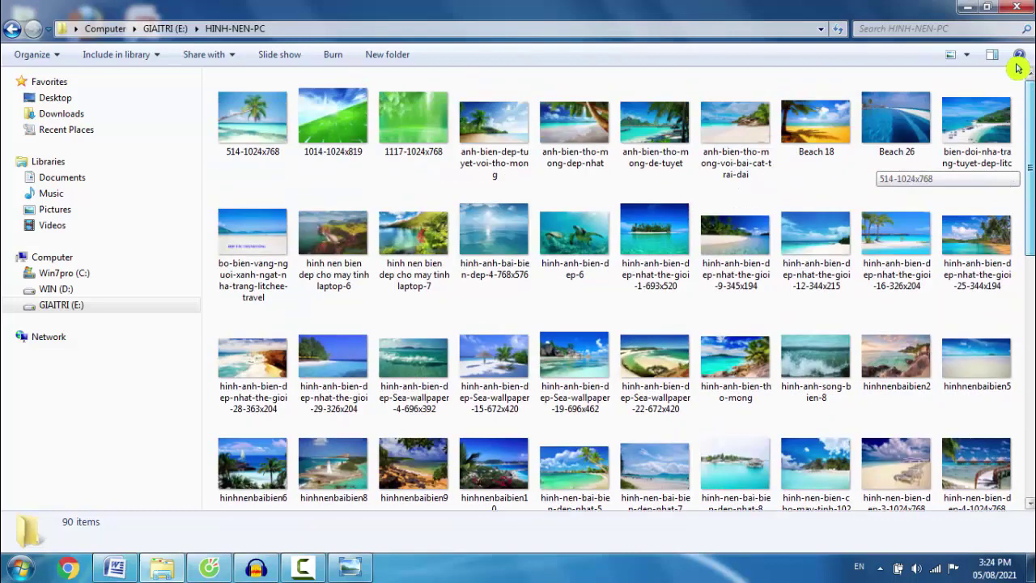
click(12, 30)
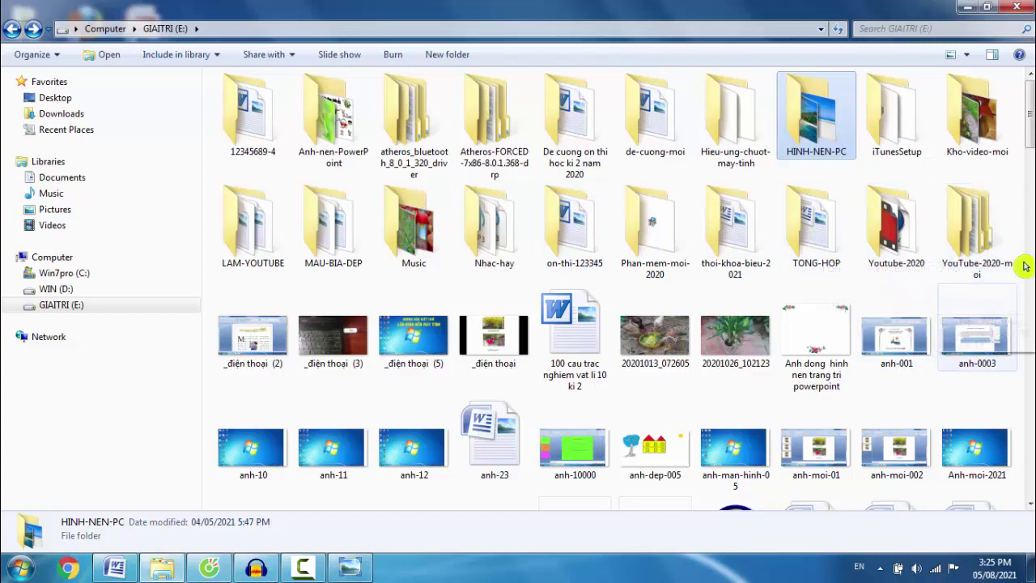
Open the Nhac-hay folder, close the Explorer window, and switch back to the Word document.
double_click(504, 240)
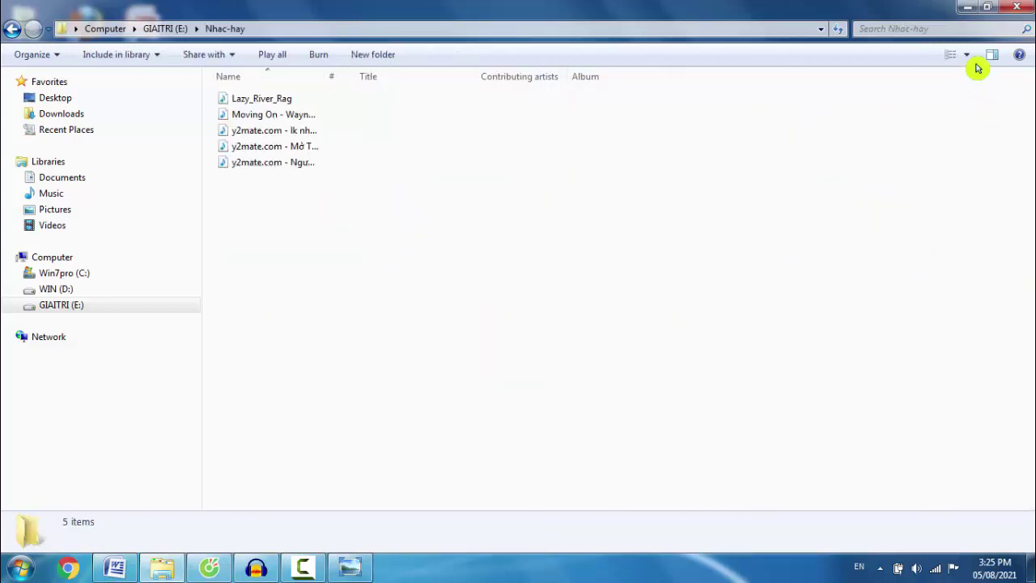
click(1017, 7)
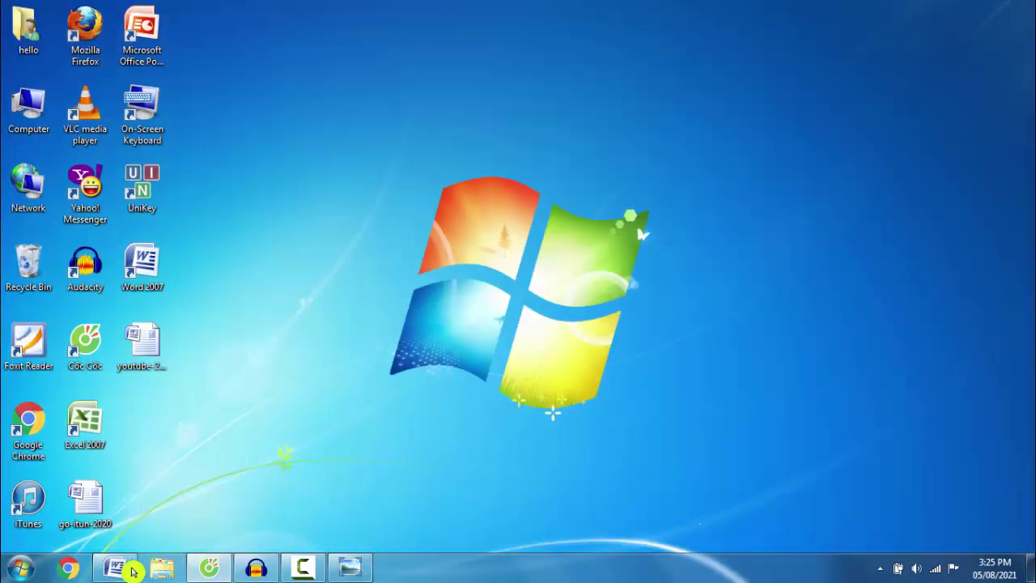
click(136, 569)
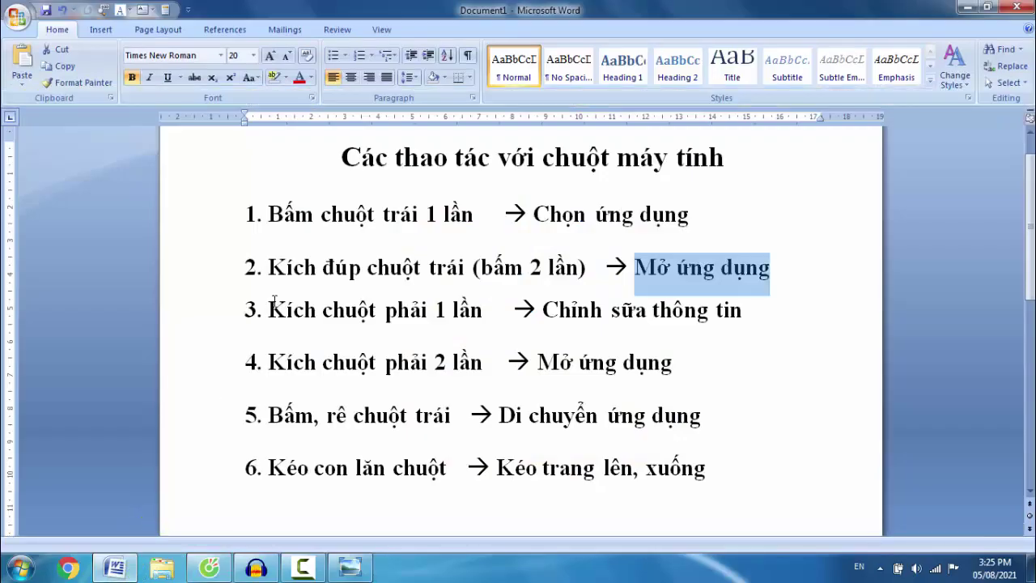
Highlight "Mở ứng dụng" in item 2 of the list, highlight the whole item, and clear the selection.
click(700, 272)
drag(635, 267, 769, 271)
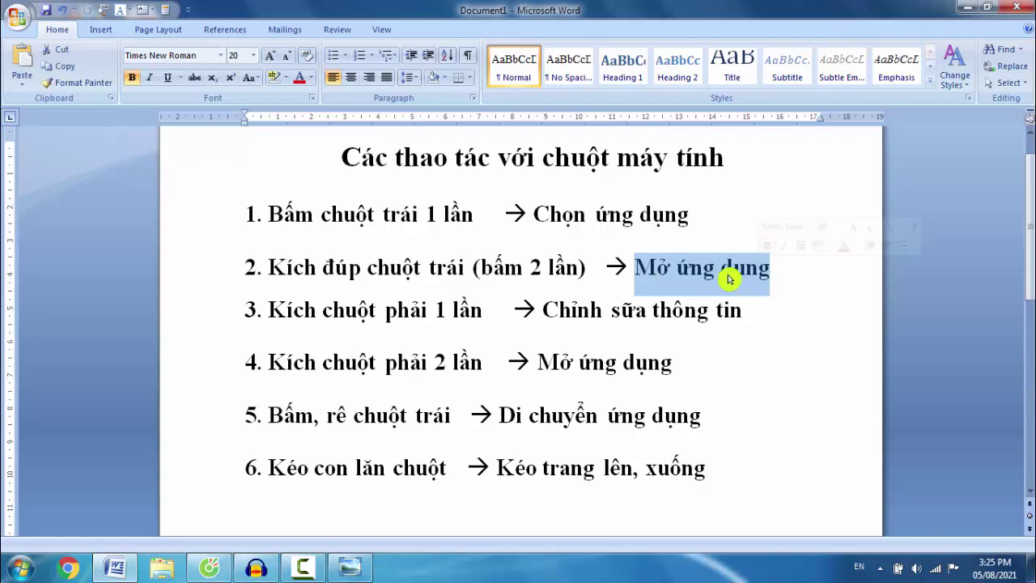
drag(248, 269, 776, 271)
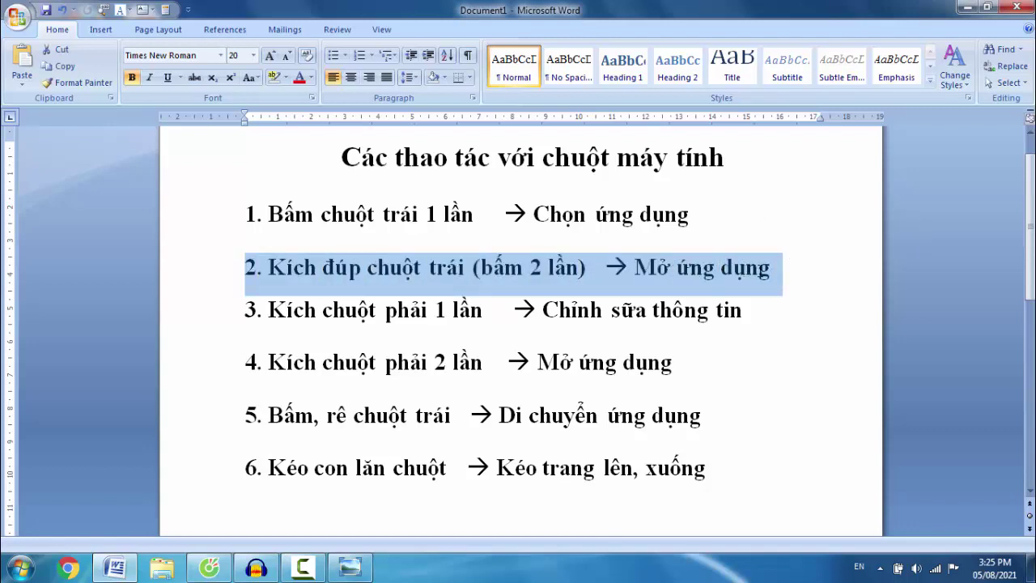
click(465, 279)
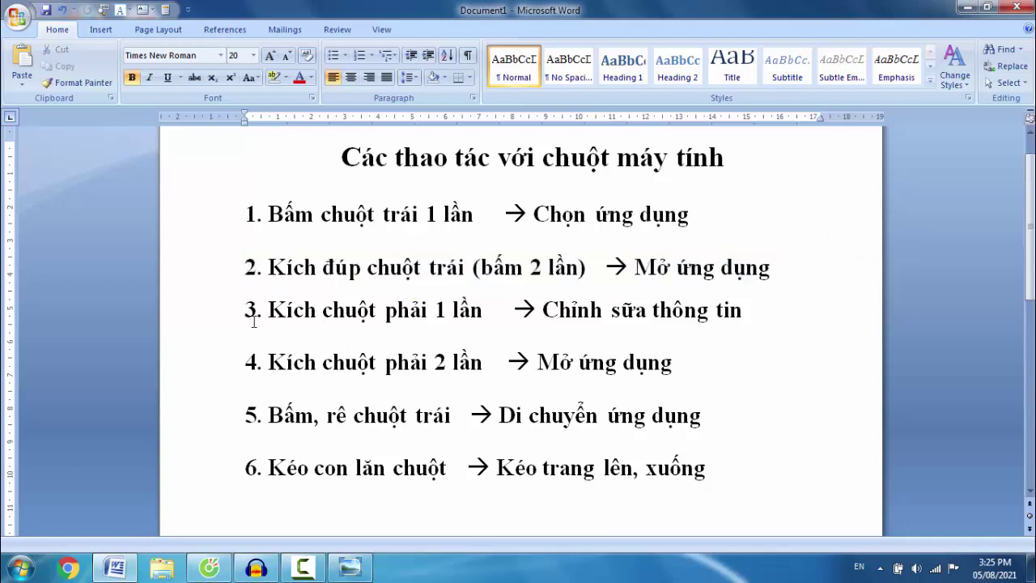
Highlight "Kích chuột phải 1 lần" and "Chỉnh sữa thông tin" in item 3 in turn, and clear the selection.
drag(249, 311, 477, 325)
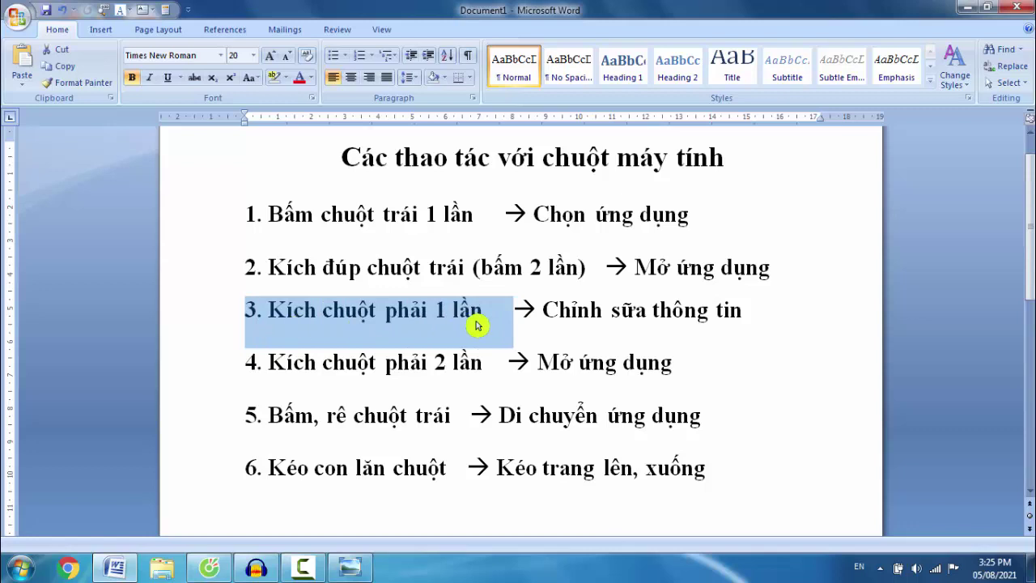
click(519, 341)
drag(579, 314, 743, 326)
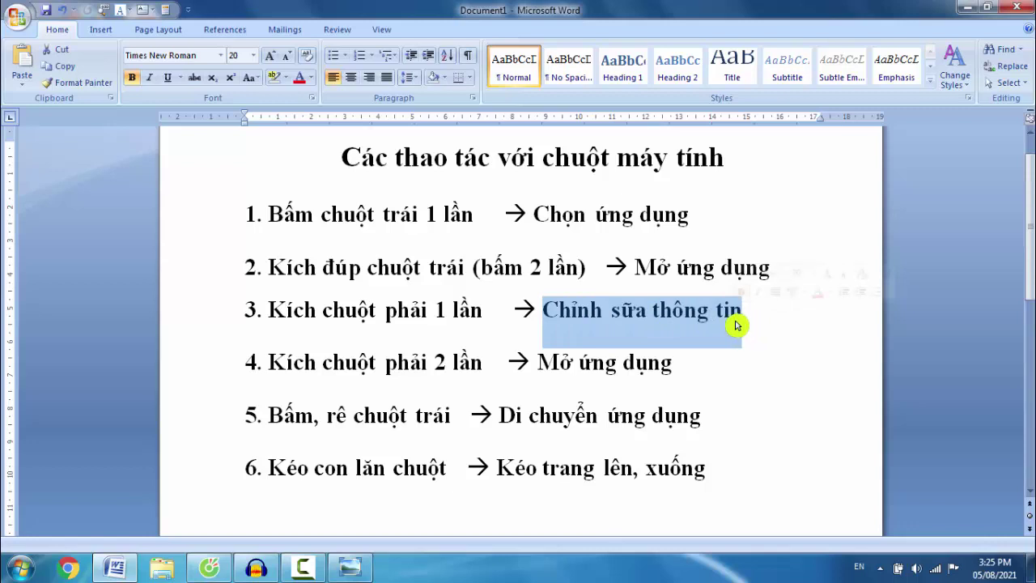
click(484, 312)
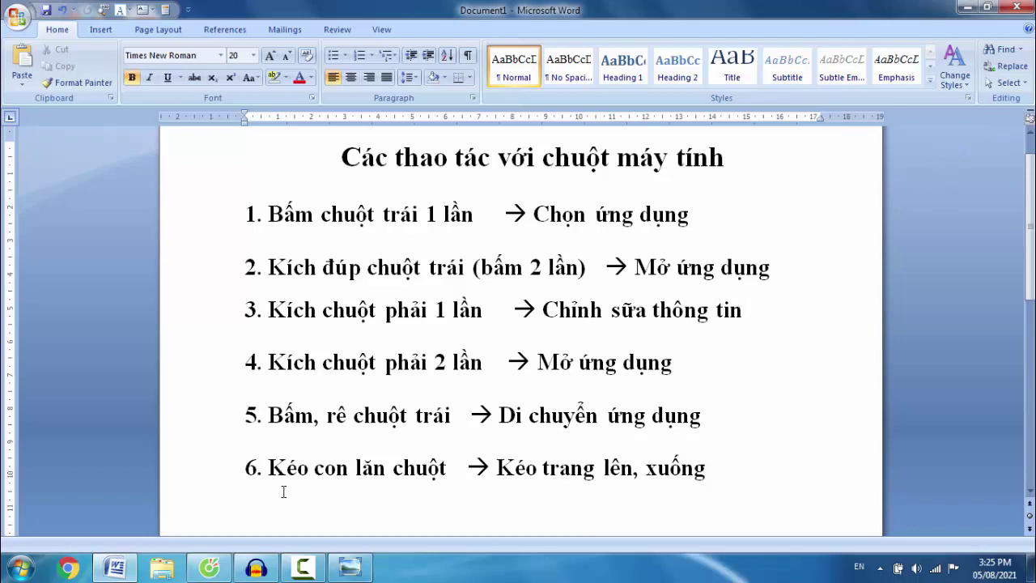
View the mouse photo IMG_0859 in Windows Photo Viewer, and minimize it and the Word document to reach the desktop.
click(349, 566)
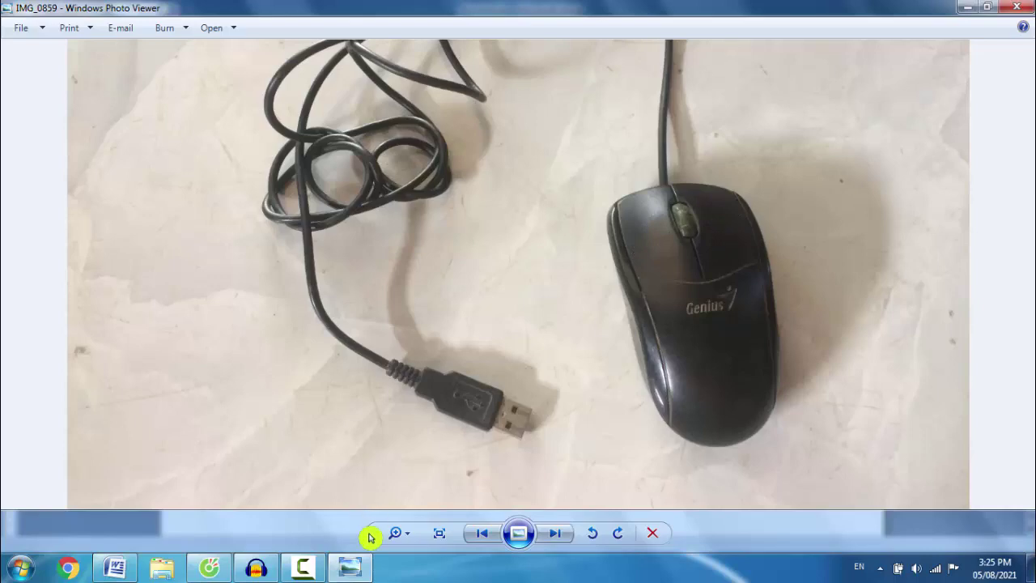
click(971, 18)
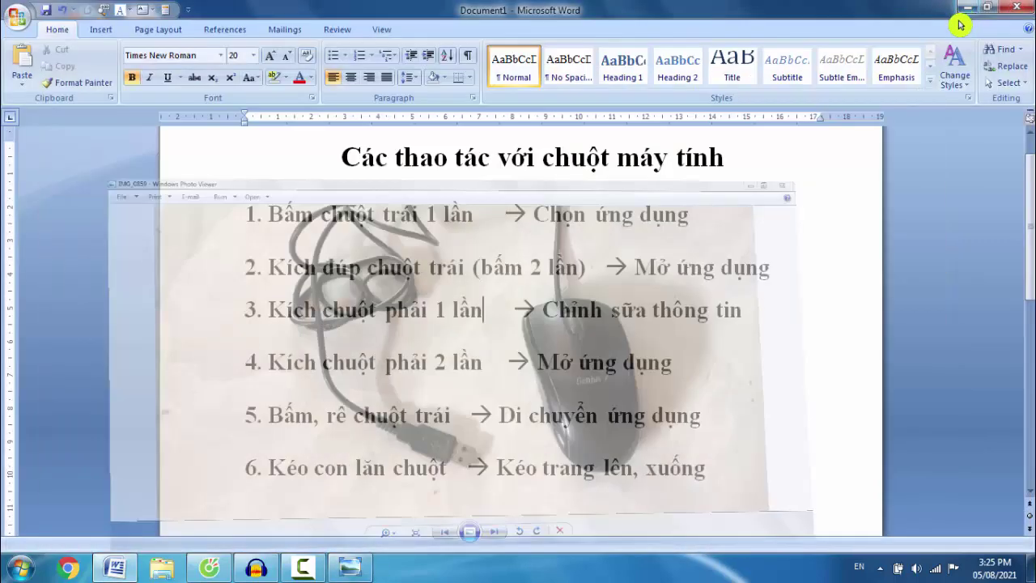
click(971, 17)
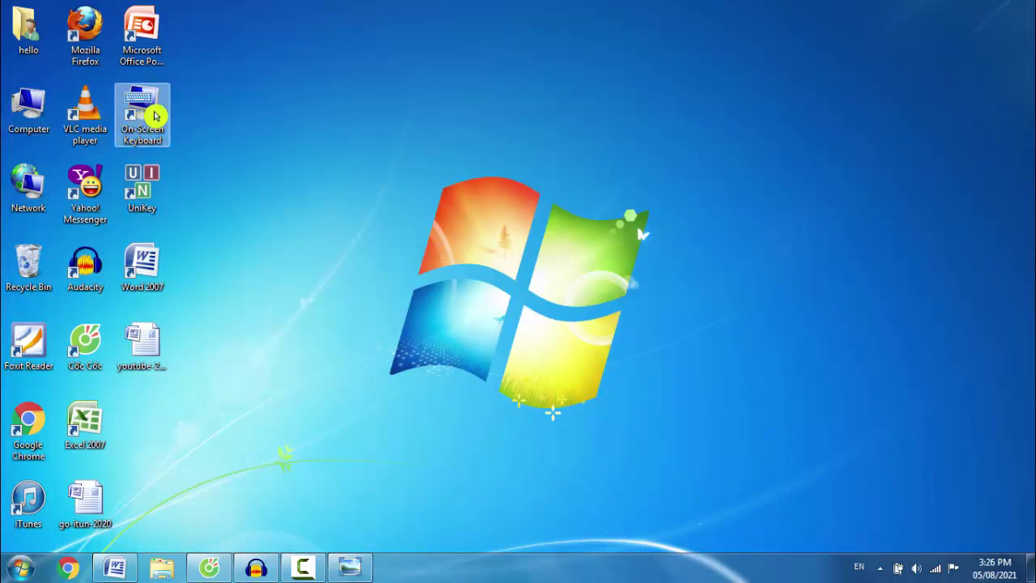
Open the On-Screen Keyboard shortcut's properties, look through its Security and Previous Versions pages, and close the dialog.
click(147, 114)
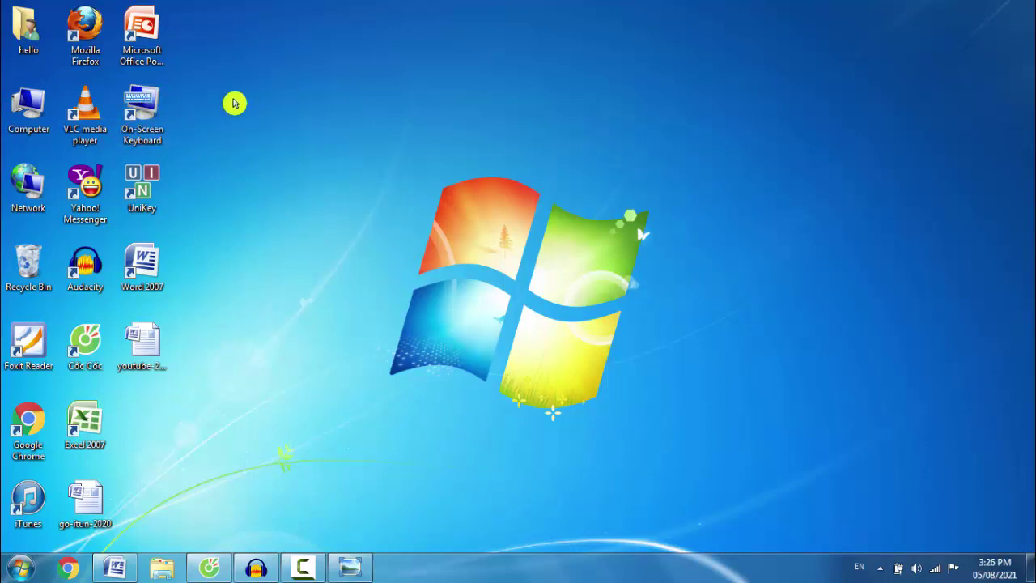
right_click(140, 89)
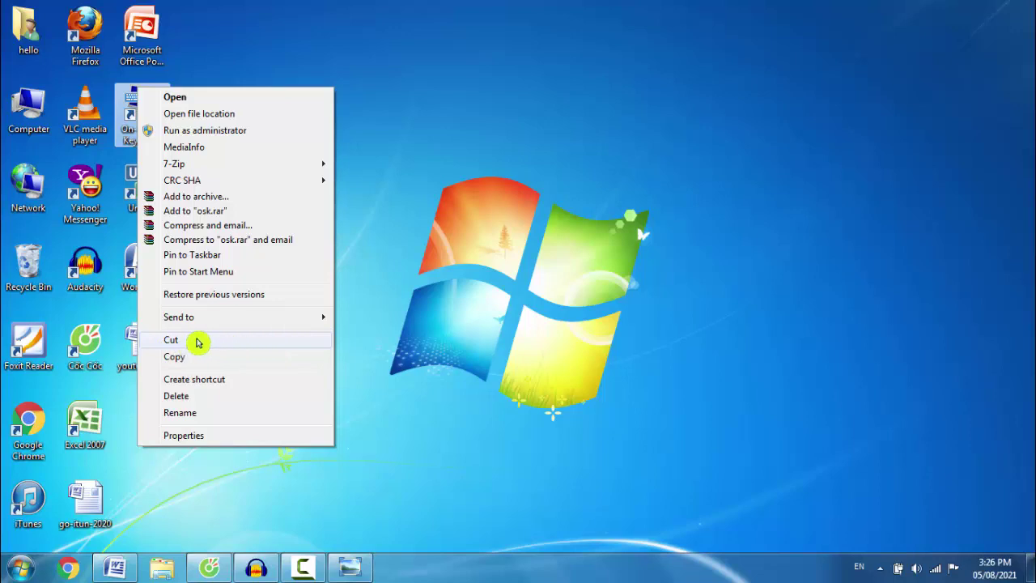
mouse_move(291, 319)
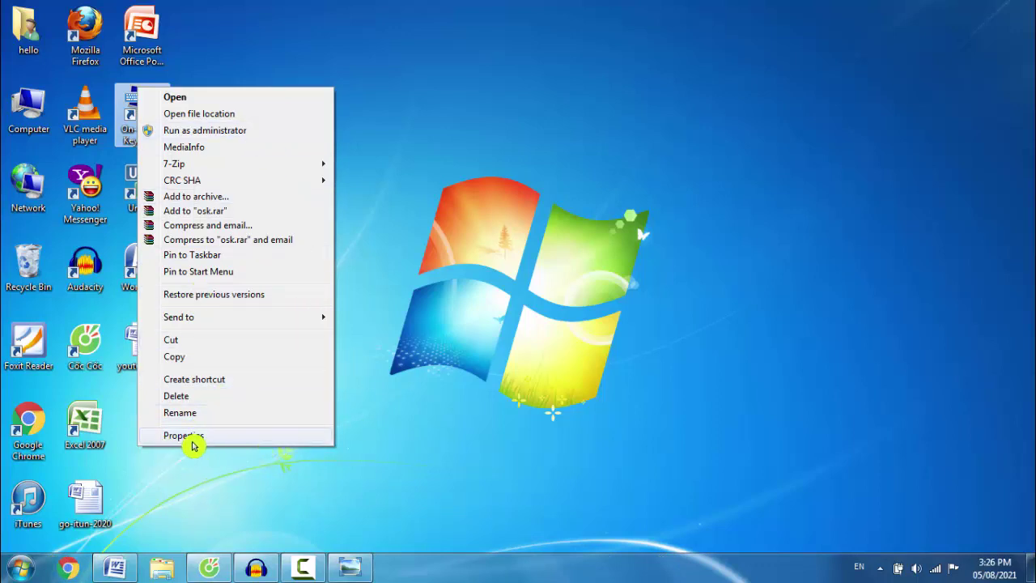
click(243, 438)
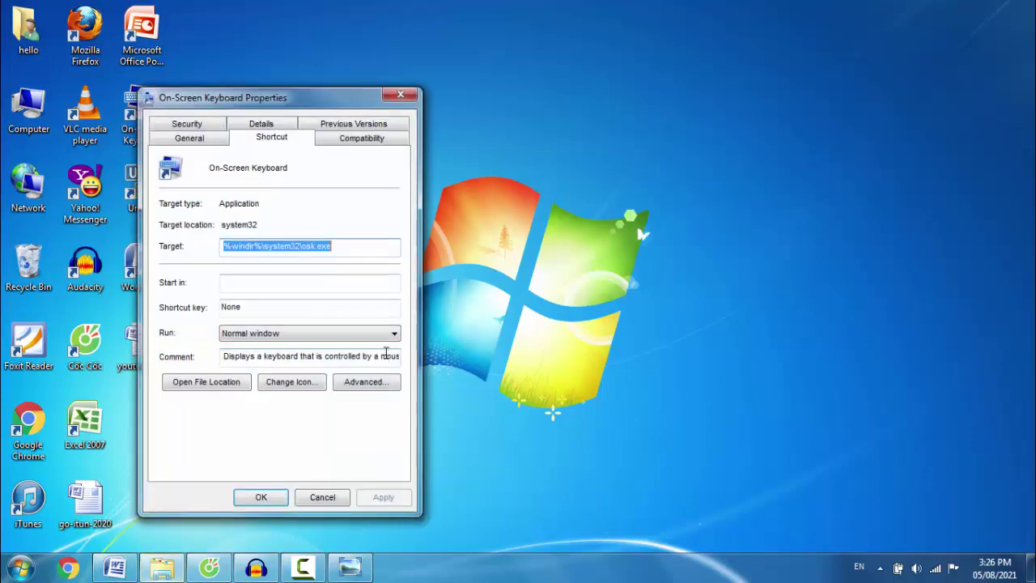
click(186, 130)
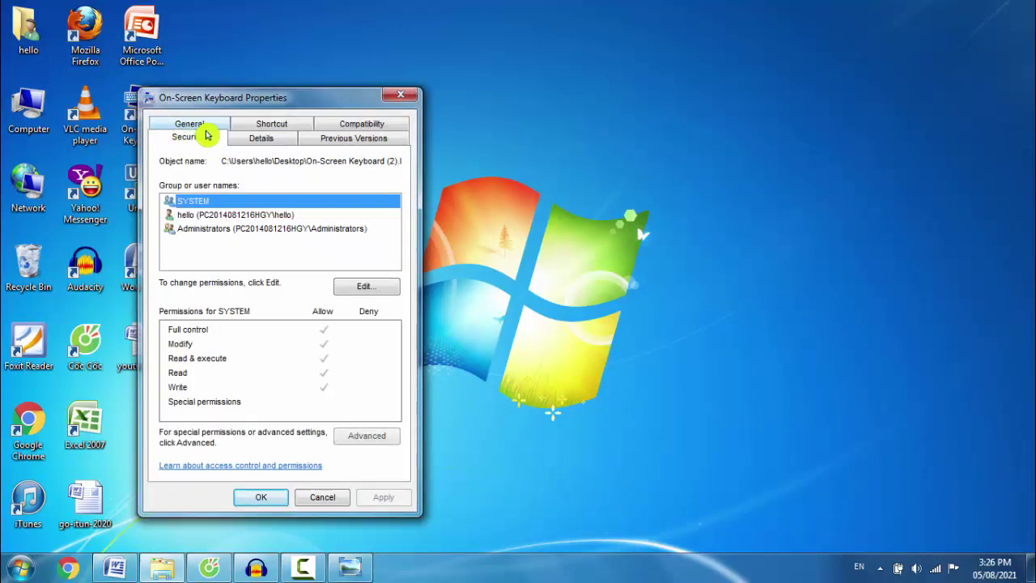
click(270, 126)
click(353, 126)
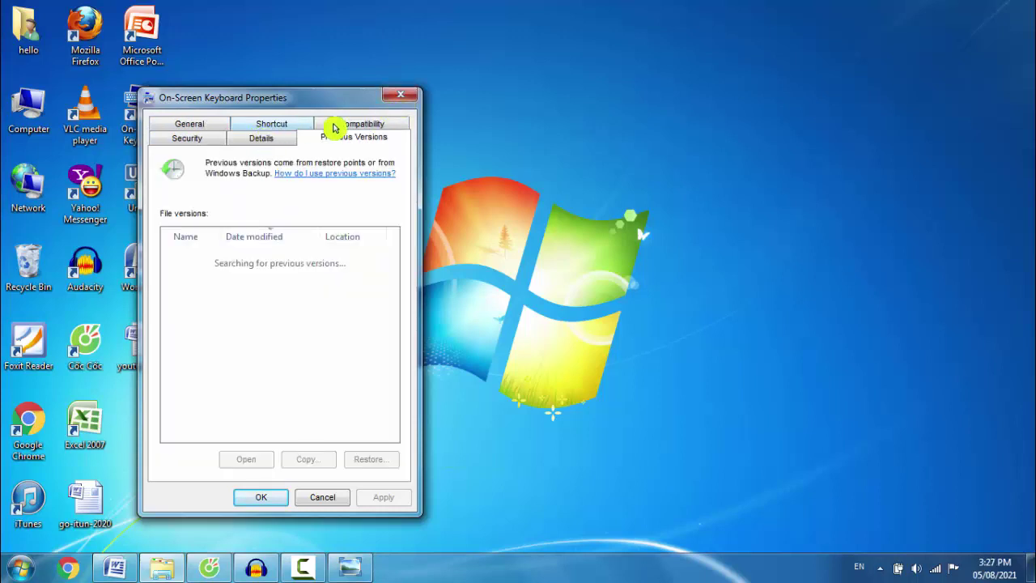
click(409, 97)
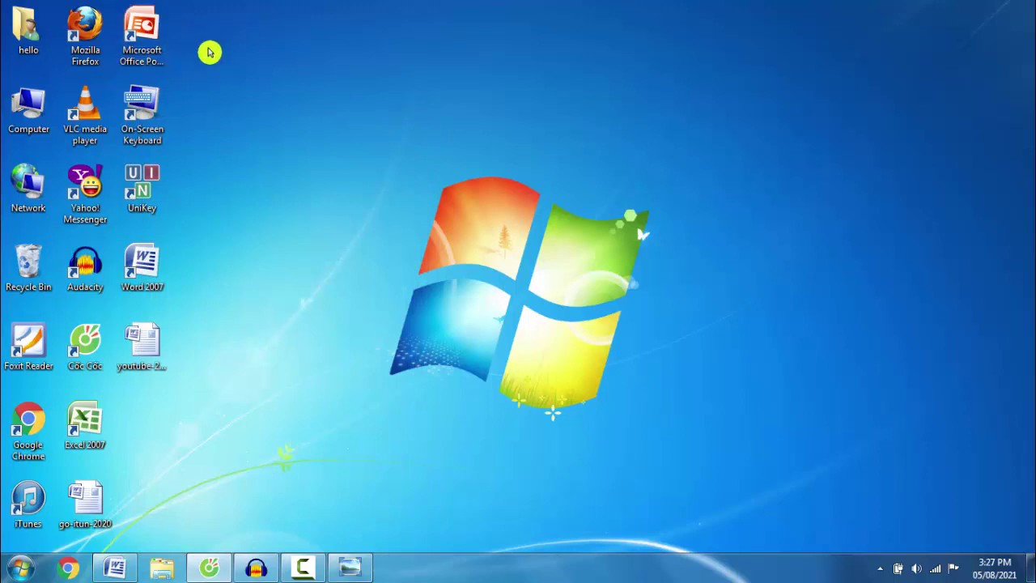
Show and dismiss the PowerPoint shortcut's context menu, and switch to the Word document to highlight item 3.
right_click(150, 42)
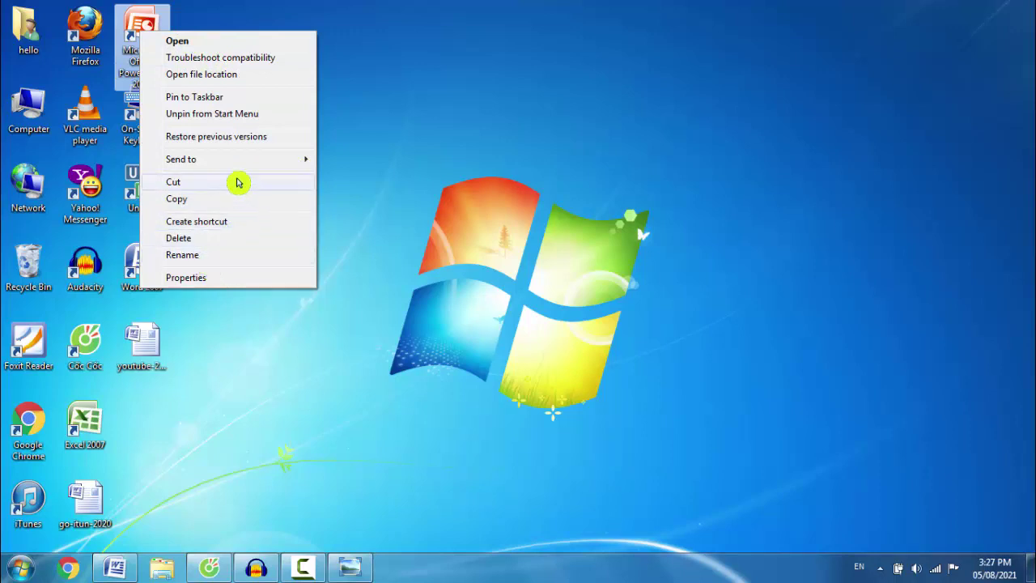
click(389, 165)
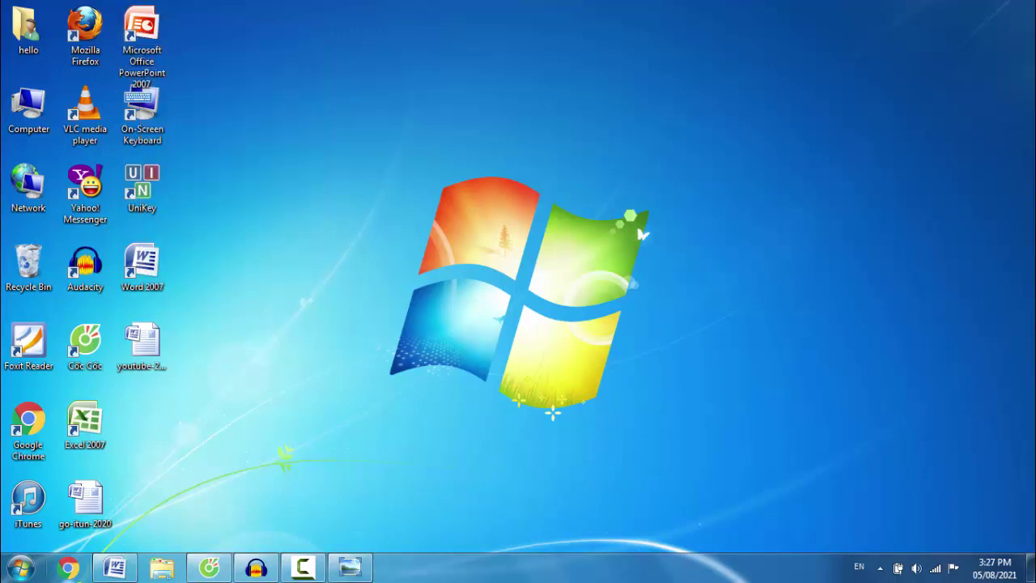
click(117, 571)
drag(241, 313, 774, 302)
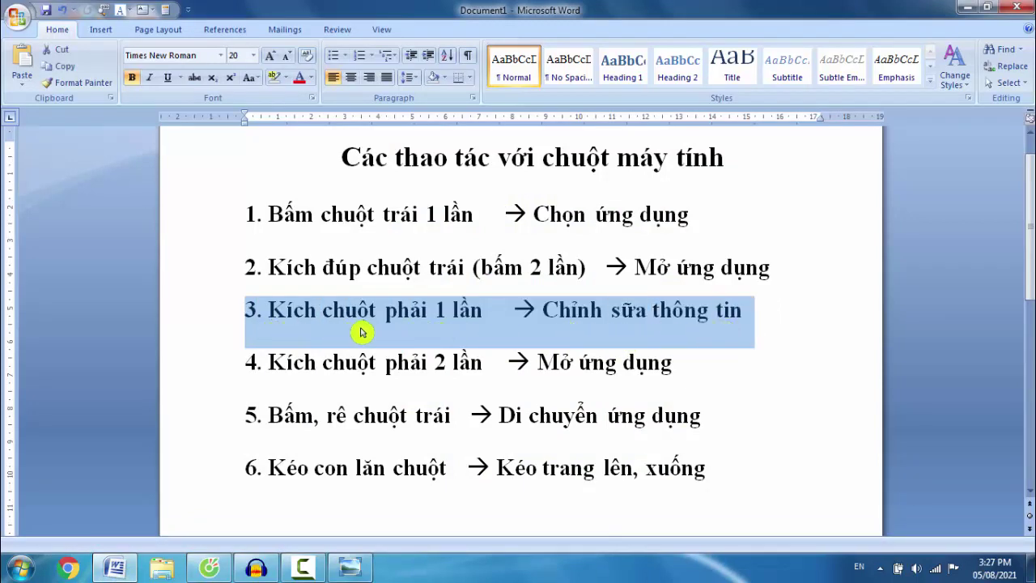
click(745, 335)
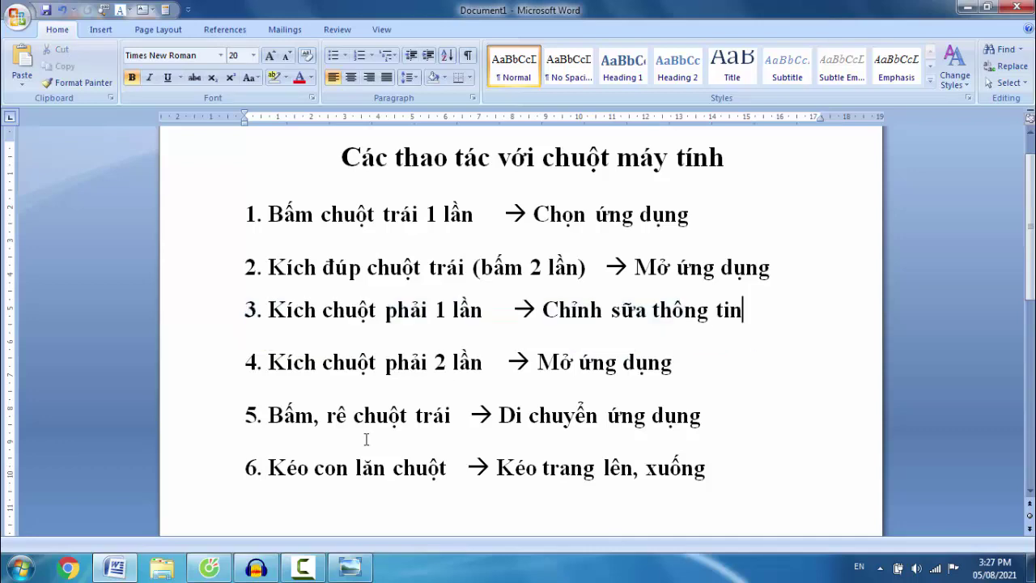
Minimize the Word document and open drive GIAITRI (E:) through Computer on the desktop.
click(973, 14)
double_click(30, 105)
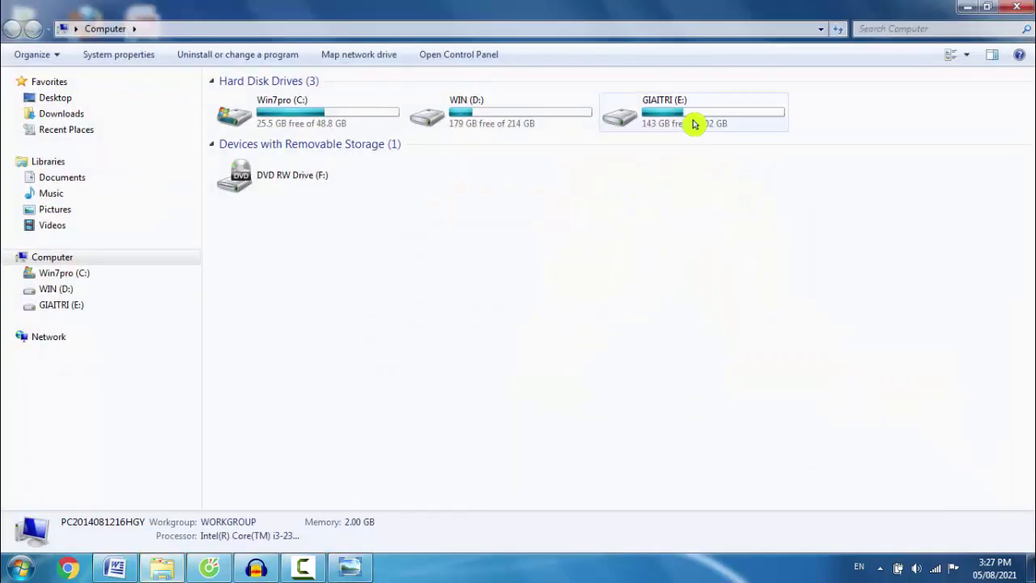
double_click(693, 123)
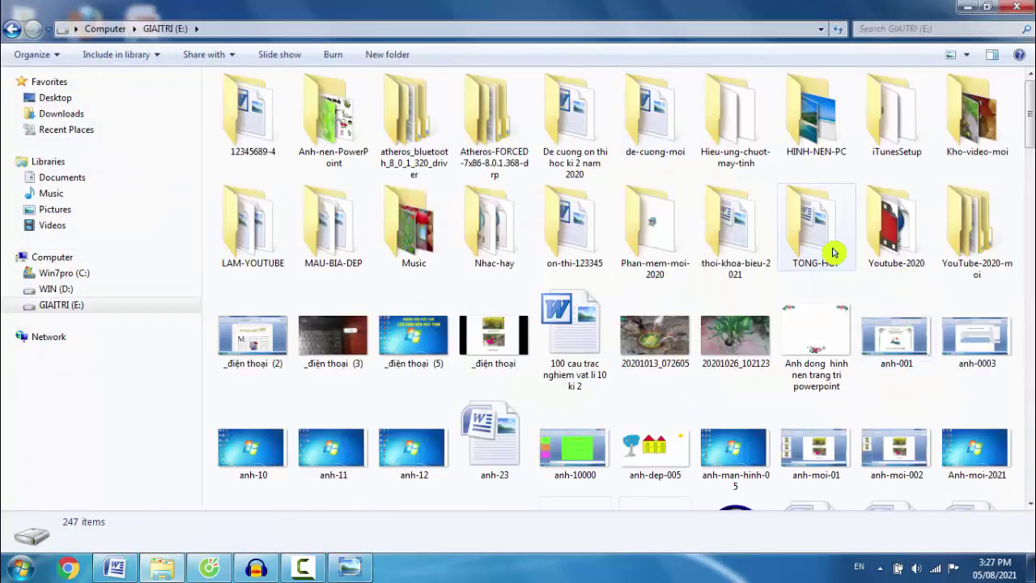
Rename the TONG-HOP folder as KIEN-THUC-TONG-HOP.
click(833, 253)
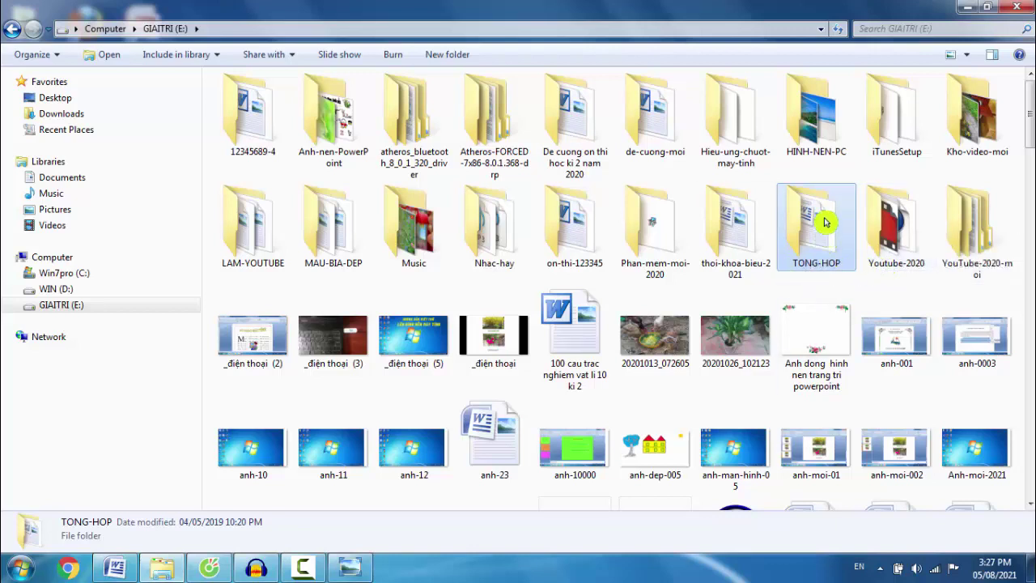
mouse_move(831, 249)
right_click(805, 234)
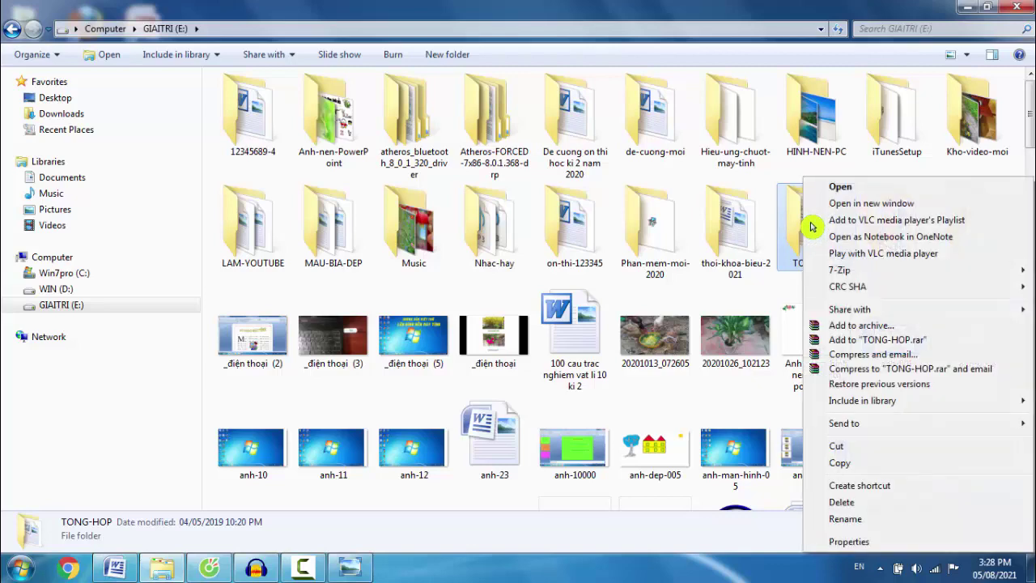
click(845, 519)
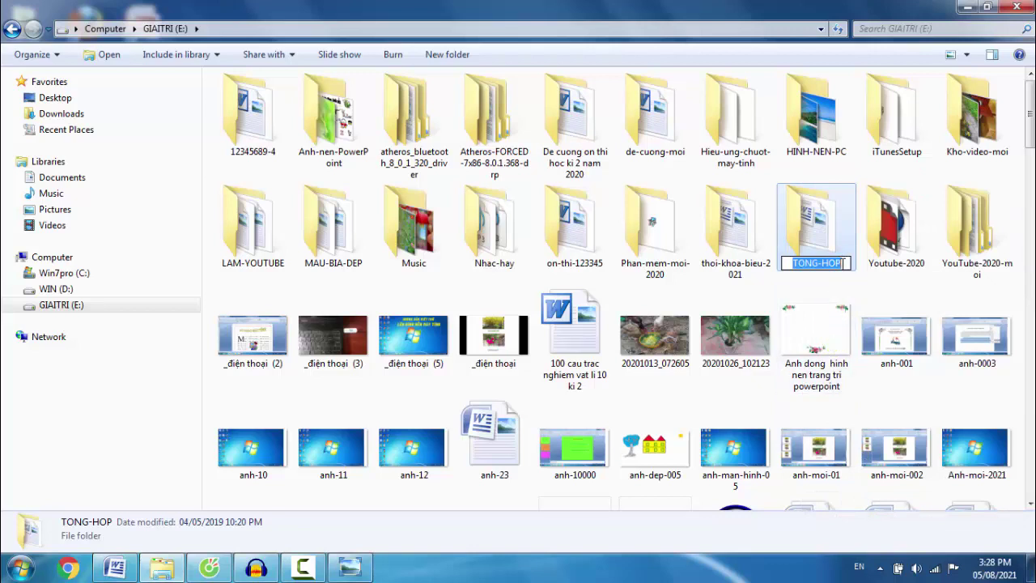
text(tin)
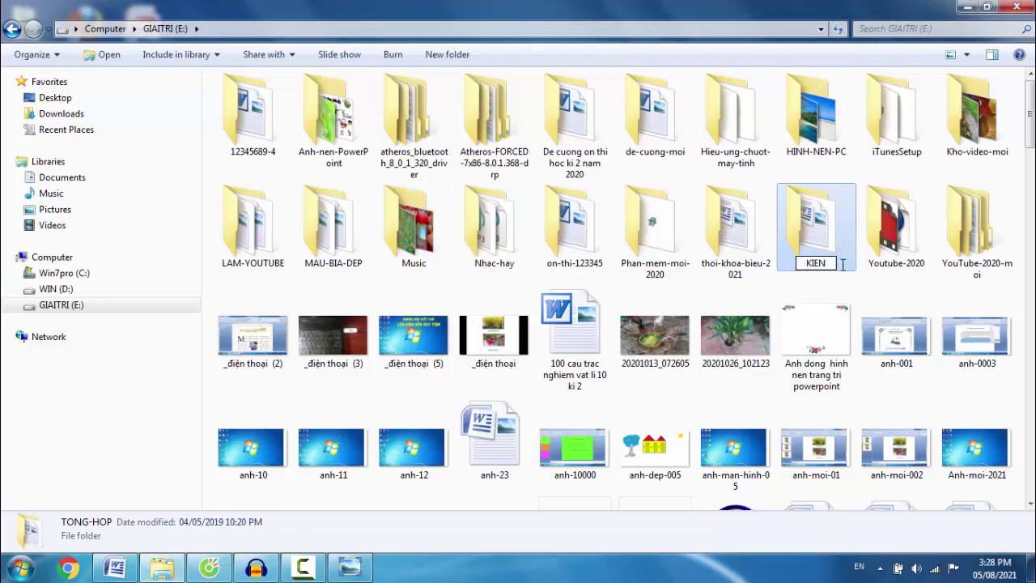
text(THUC-TONG-HOP)
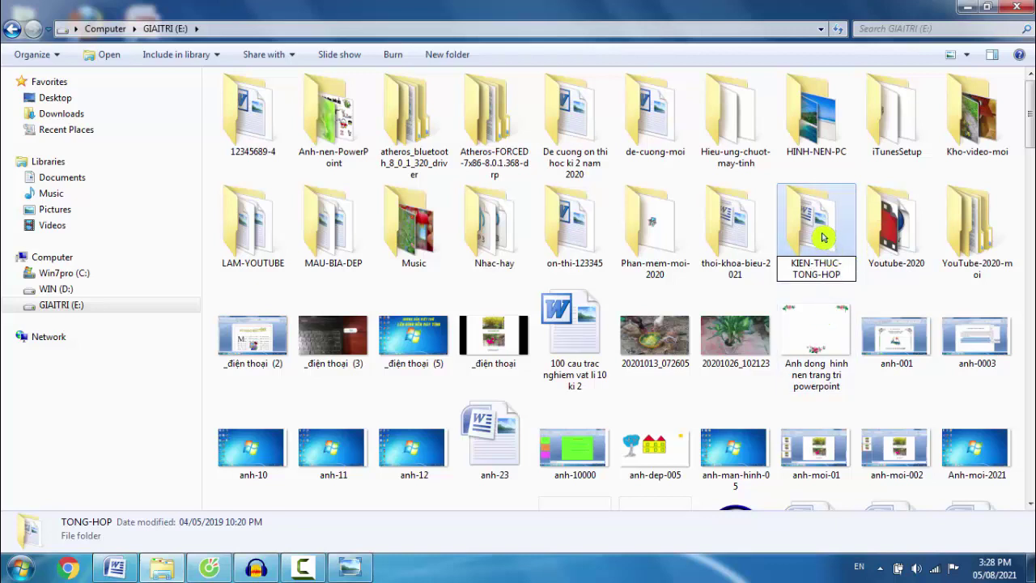
key(Return)
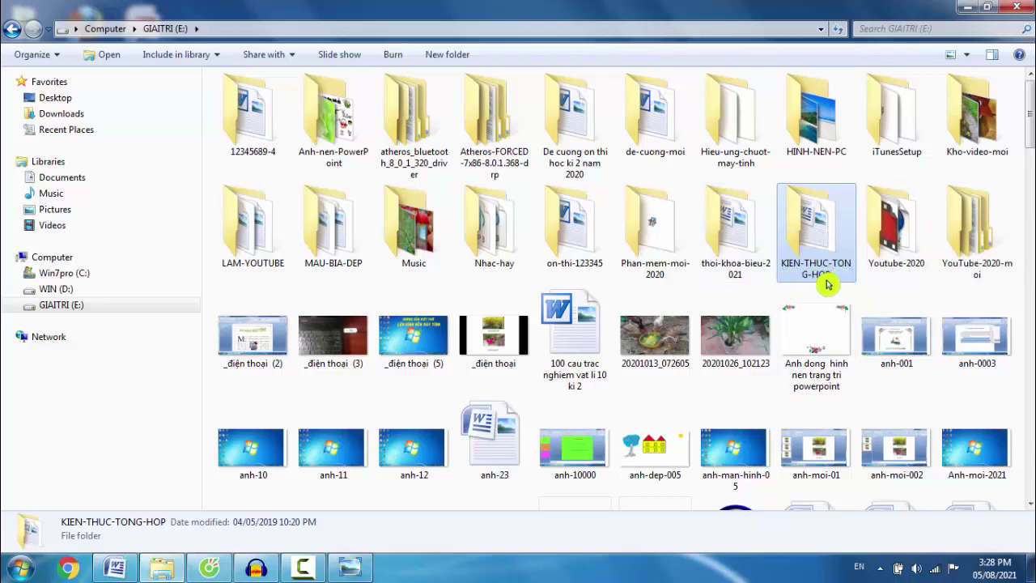
Open the KIEN-THUC-TONG-HOP folder, go back to drive GIAITRI (E:), and switch to the Word document.
double_click(821, 251)
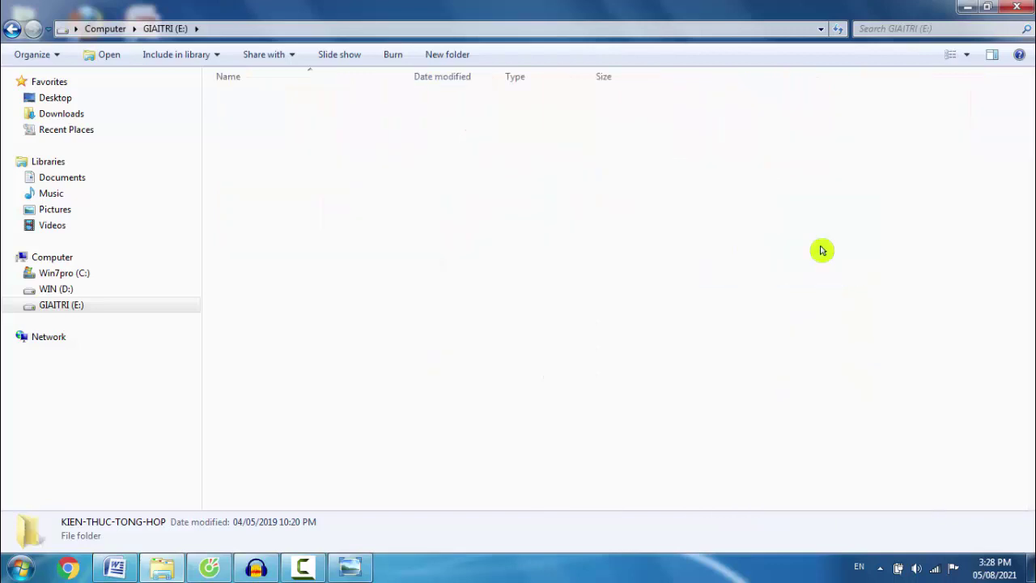
click(16, 35)
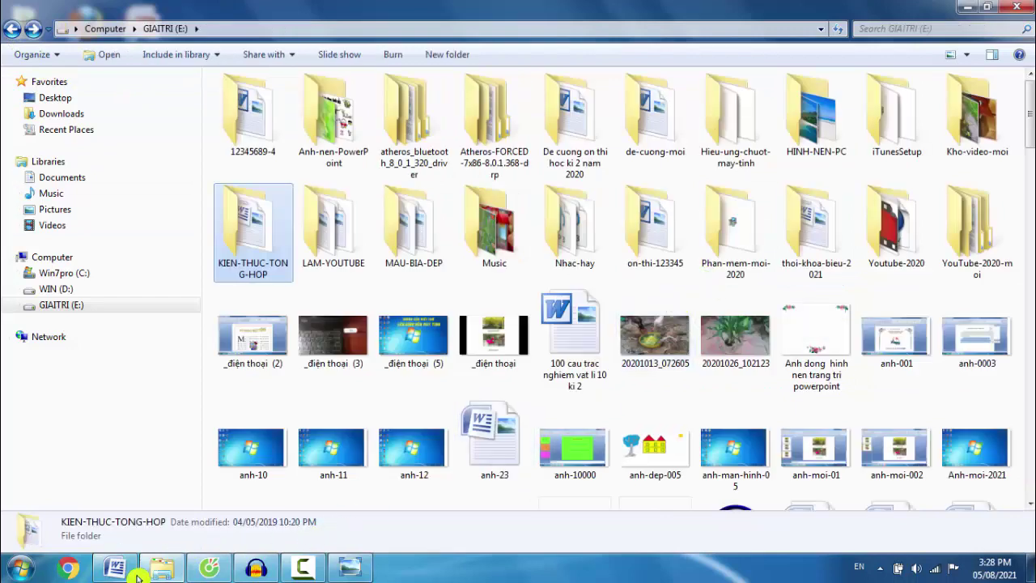
click(121, 571)
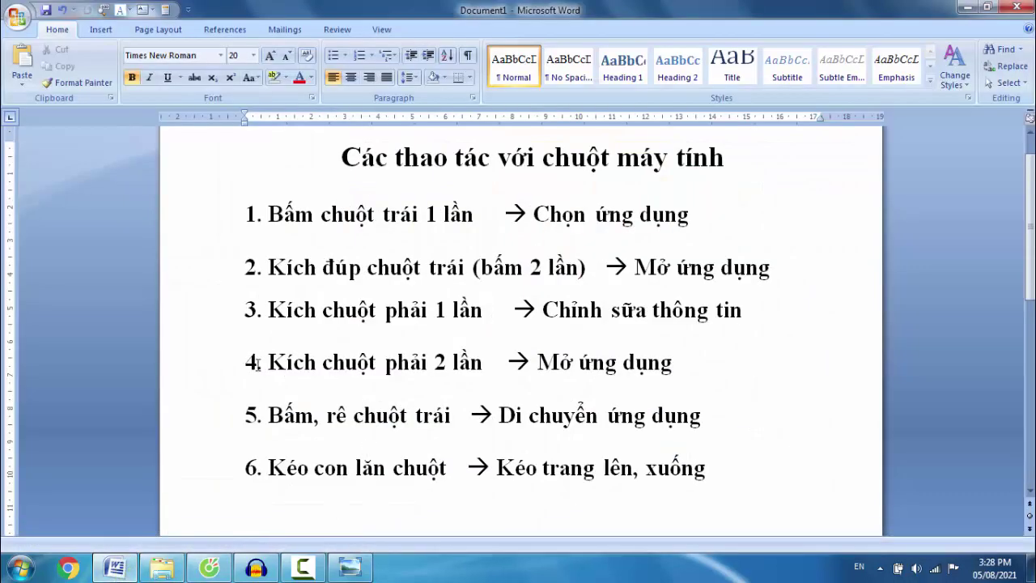
Highlight "Kích chuột phải 2 lần" in item 4, and highlight item 2 of the list for comparison.
drag(242, 363, 502, 364)
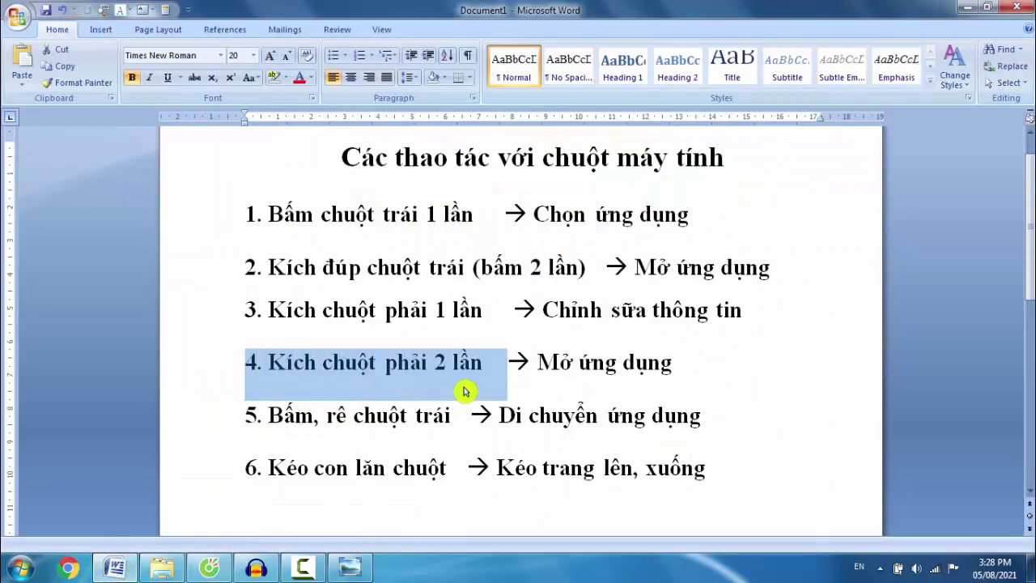
click(684, 364)
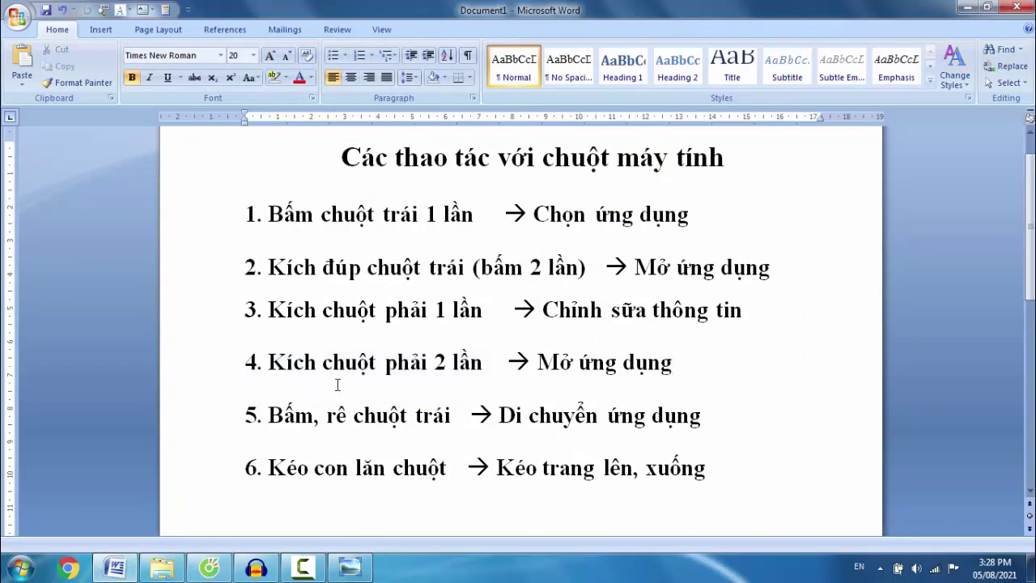
drag(247, 267, 605, 268)
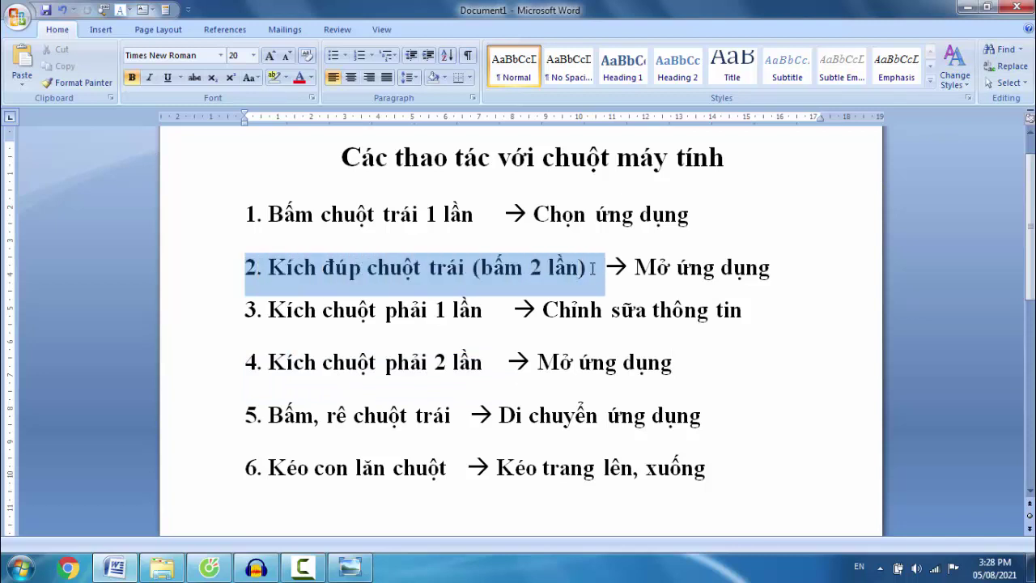
click(438, 275)
drag(241, 267, 767, 272)
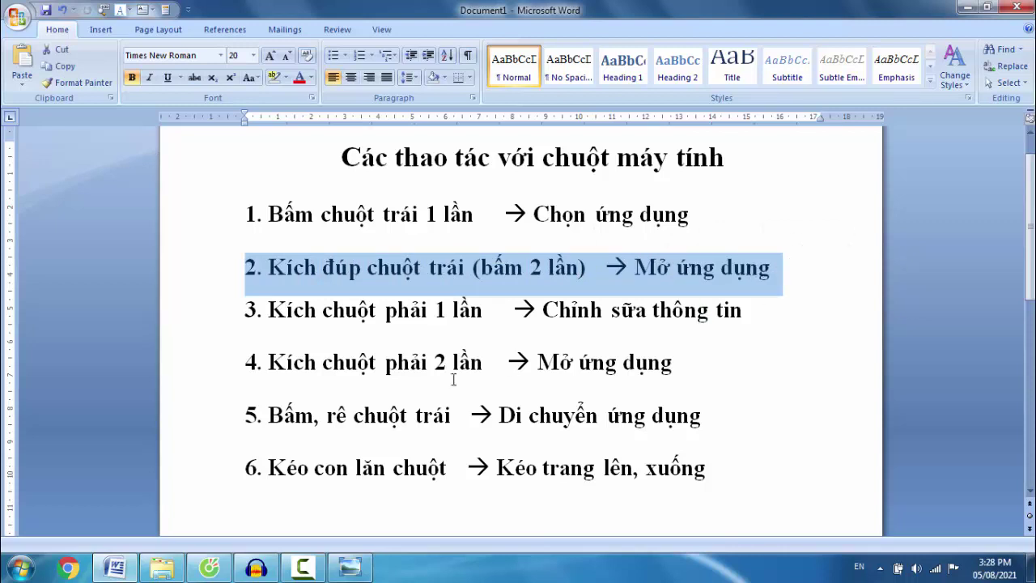
Highlight the whole of item 4, "Kích chuột phải 2 lần → Mở ứng dụng", and clear the highlight again.
click(334, 394)
drag(246, 363, 679, 363)
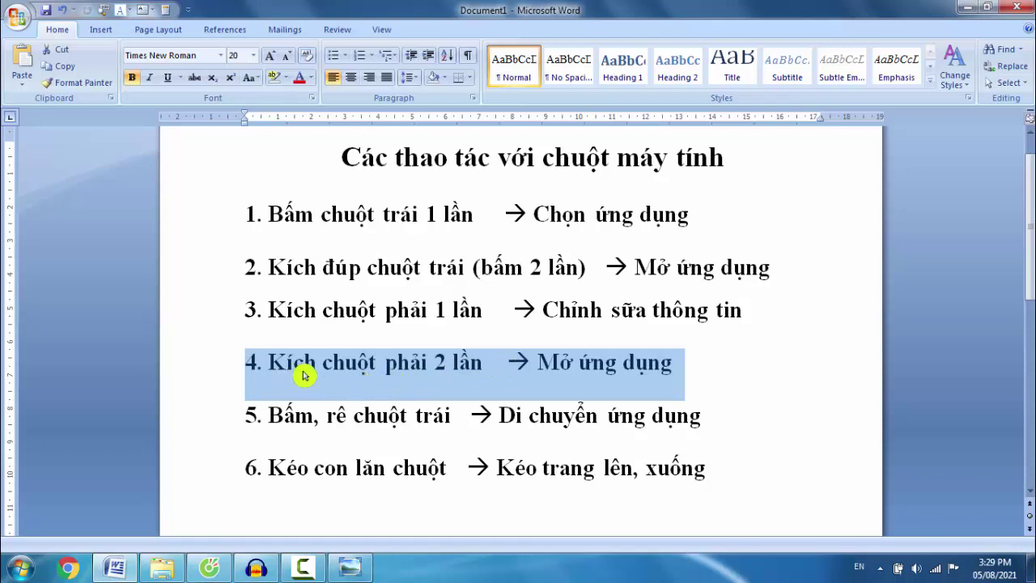
click(680, 372)
Minimize the Word document, close the GIAITRI (E:) window, and open Computer from the desktop.
click(971, 13)
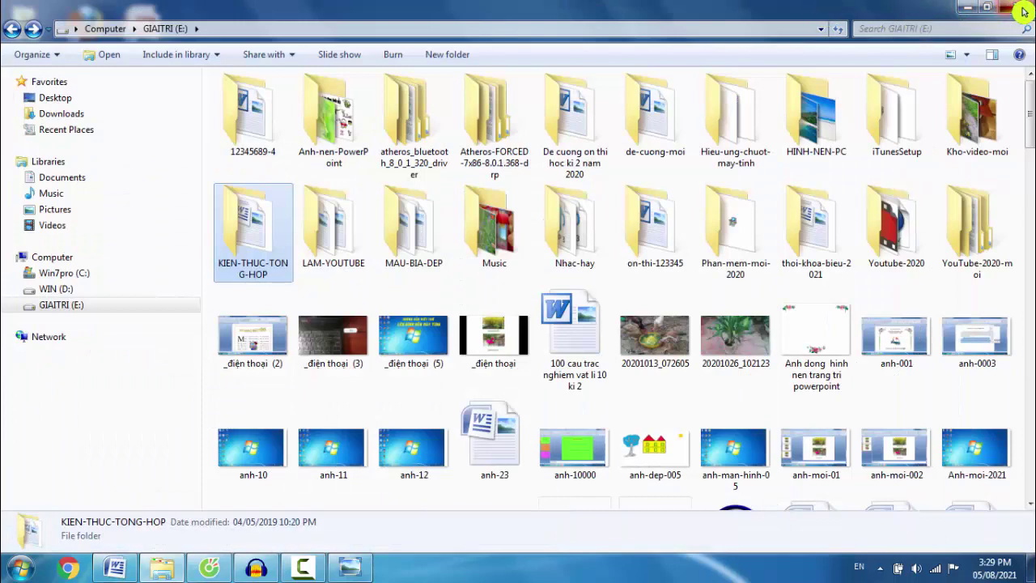
click(1021, 11)
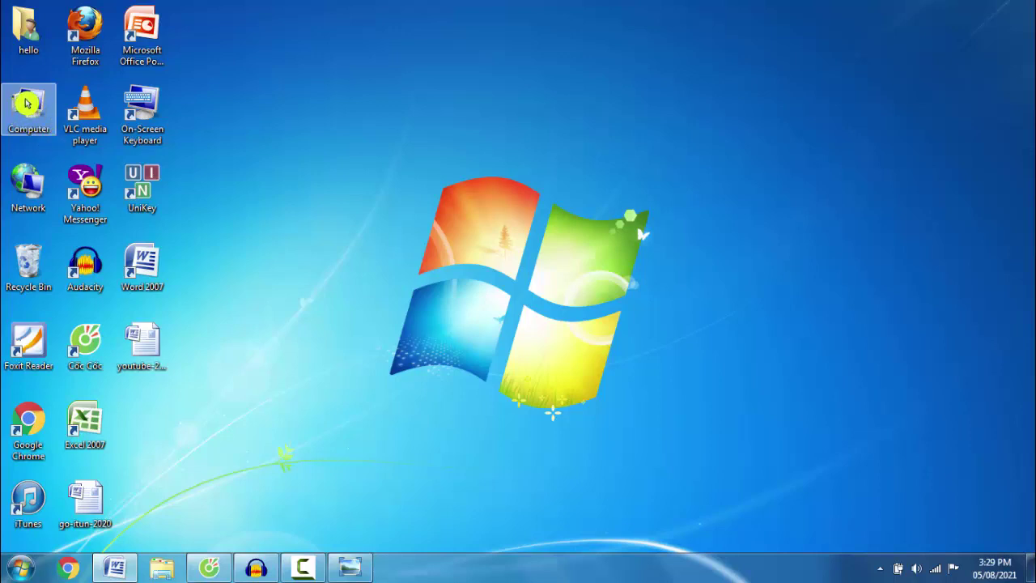
right_click(27, 103)
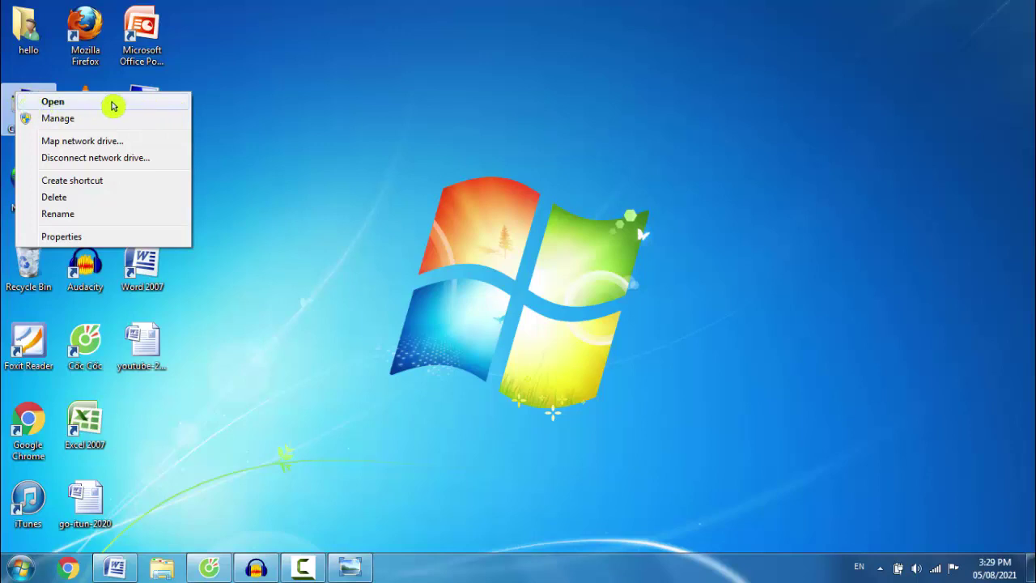
click(51, 102)
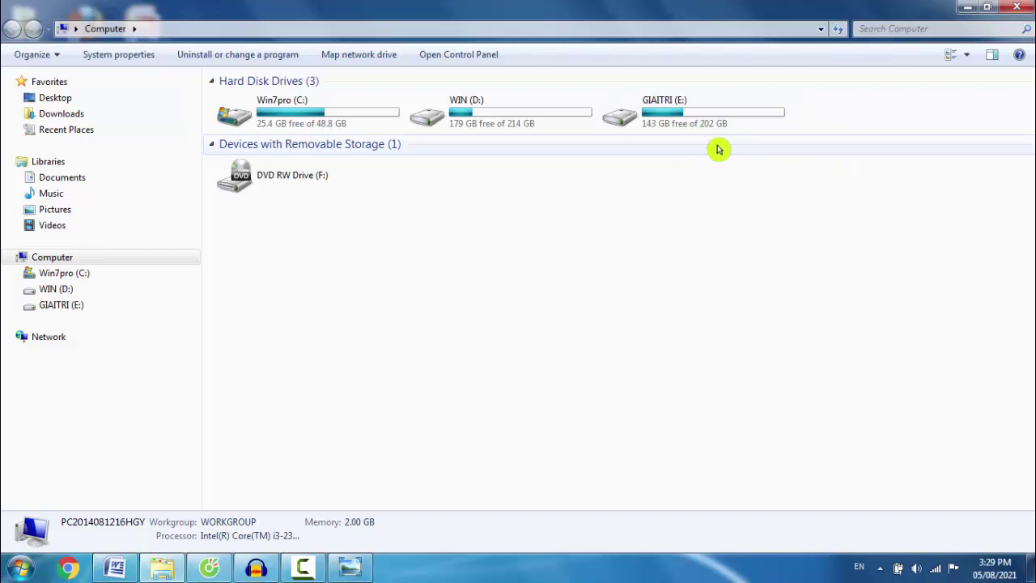
Open drive GIAITRI (E:) and go back to the Computer overview.
click(685, 110)
right_click(685, 110)
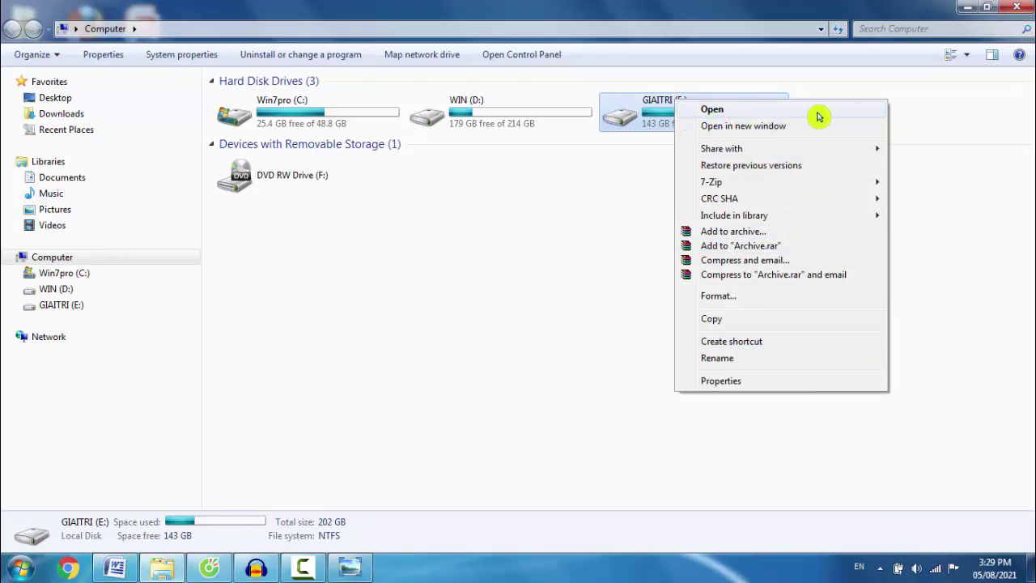
click(785, 113)
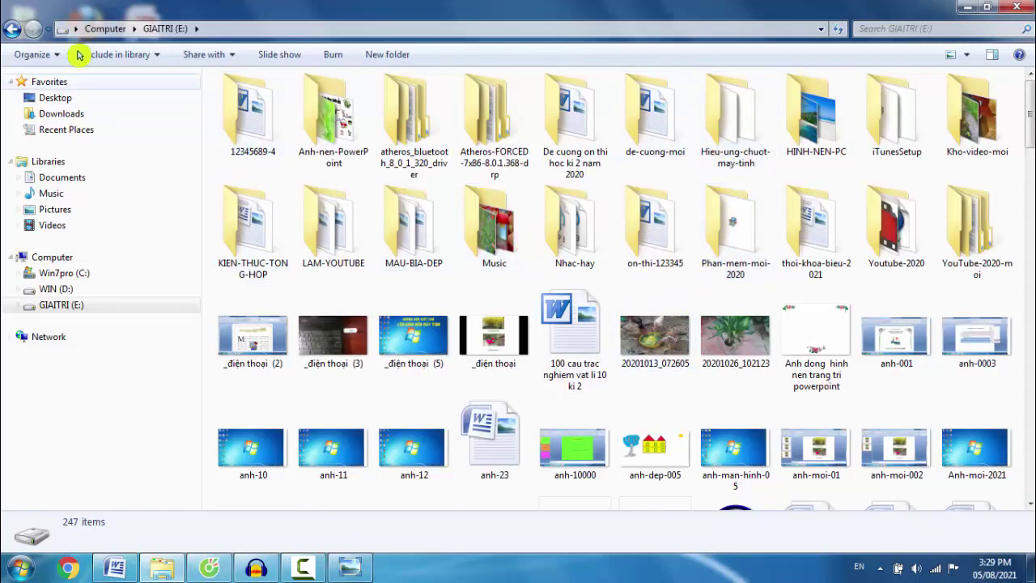
click(15, 28)
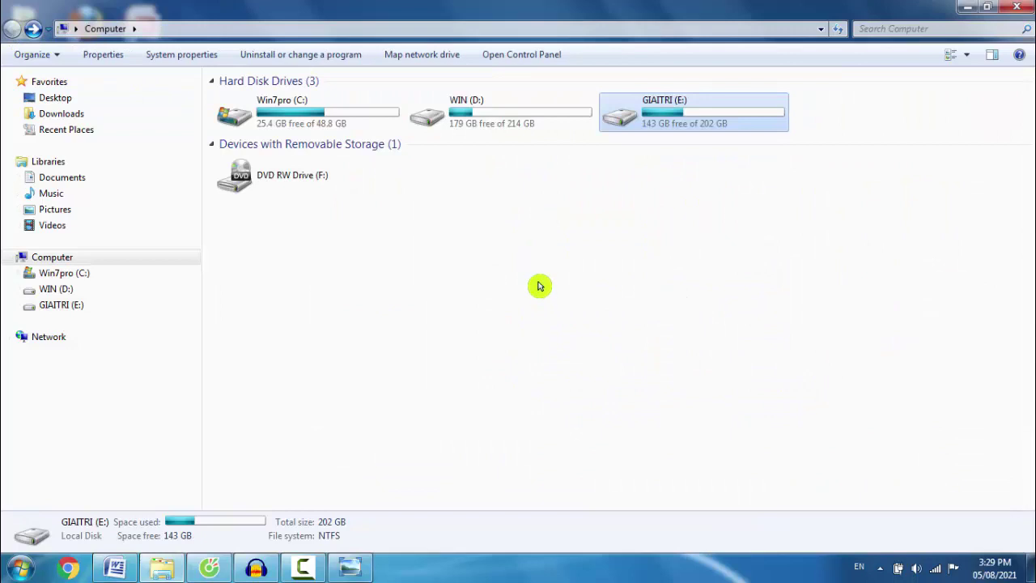
Open drive WIN (D:), look through its files, and close the window.
right_click(479, 115)
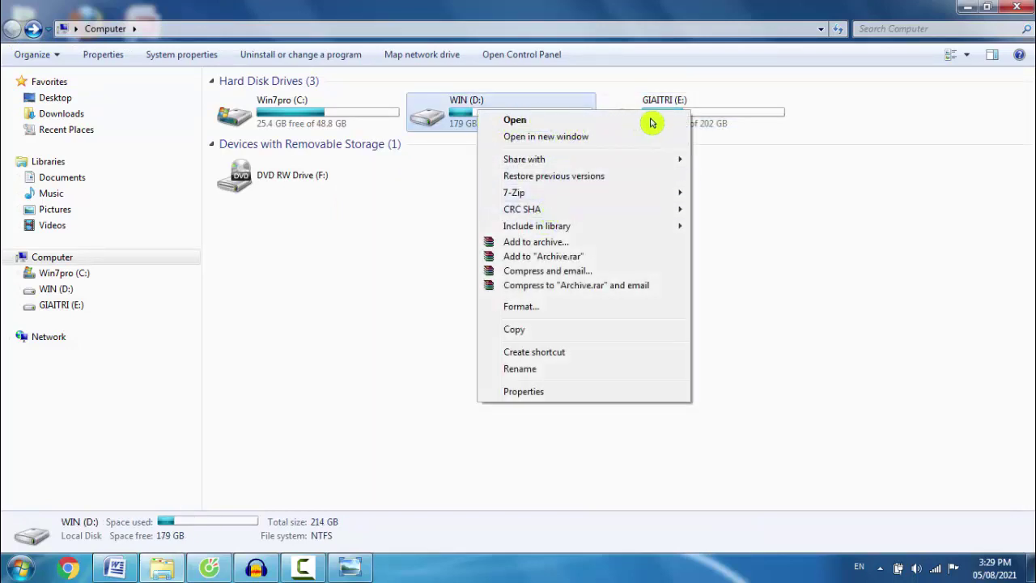
click(516, 124)
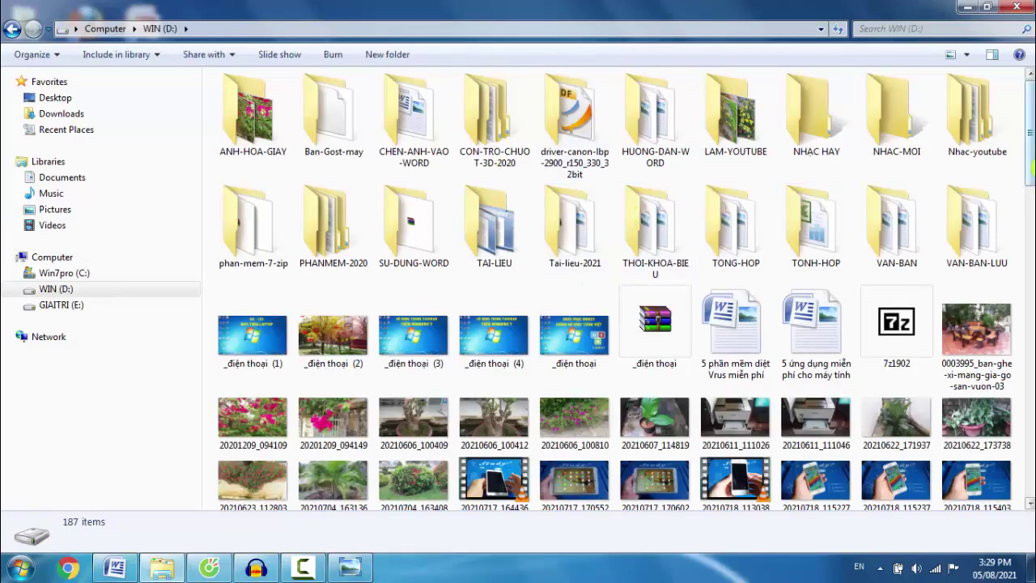
scroll(1032, 162, down, 10)
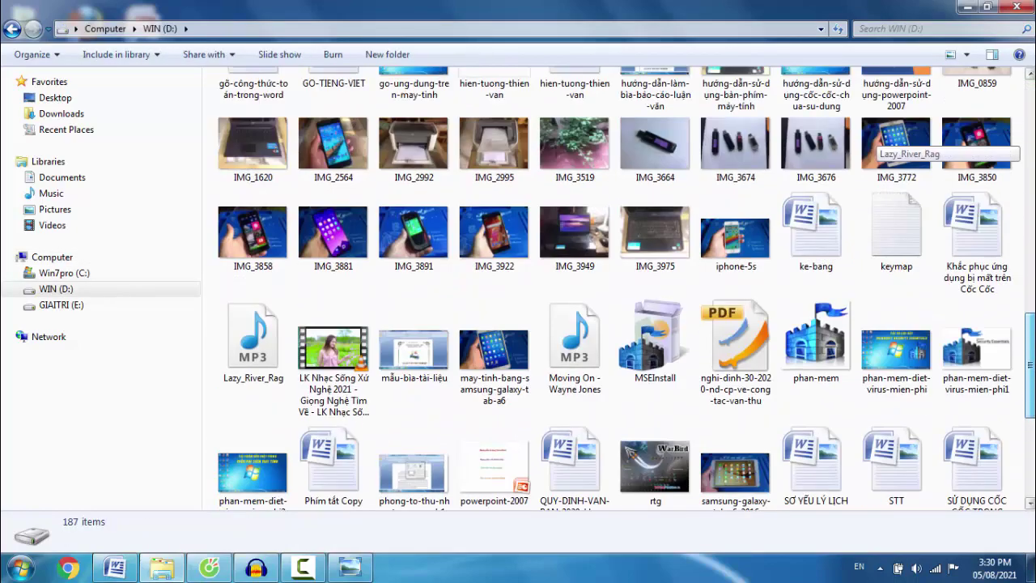
scroll(1033, 161, up, 8)
scroll(1030, 166, up, 3)
click(1015, 7)
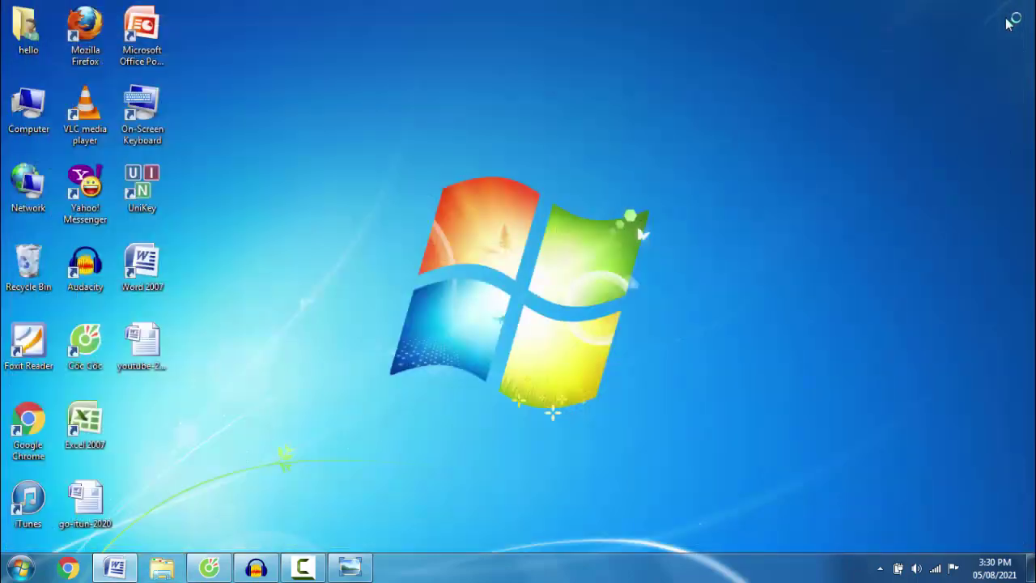
Switch to the Word document and highlight "5. Bấm, rê chuột trái", clearing the highlight at the end of that line.
click(132, 569)
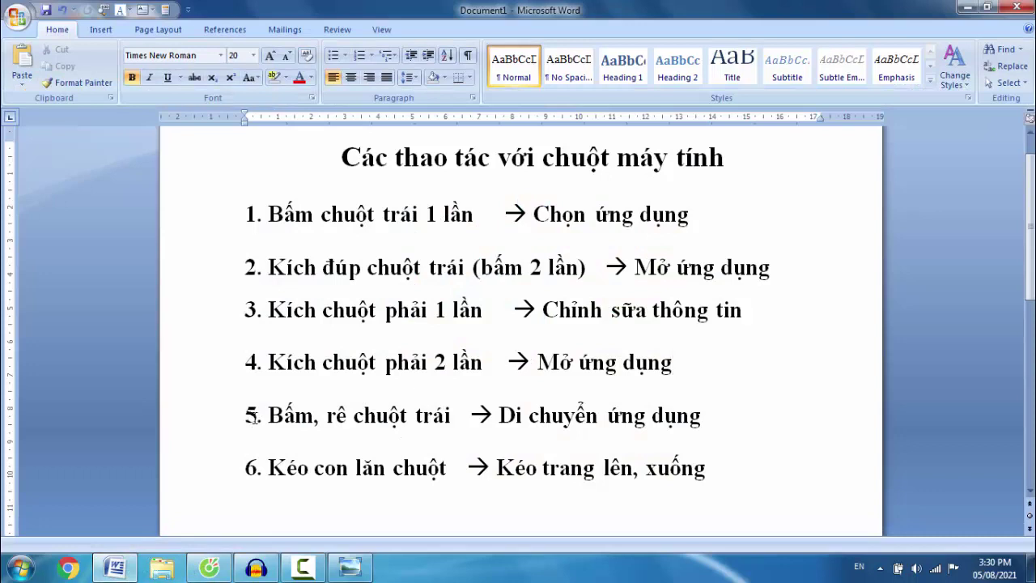
drag(251, 414, 469, 417)
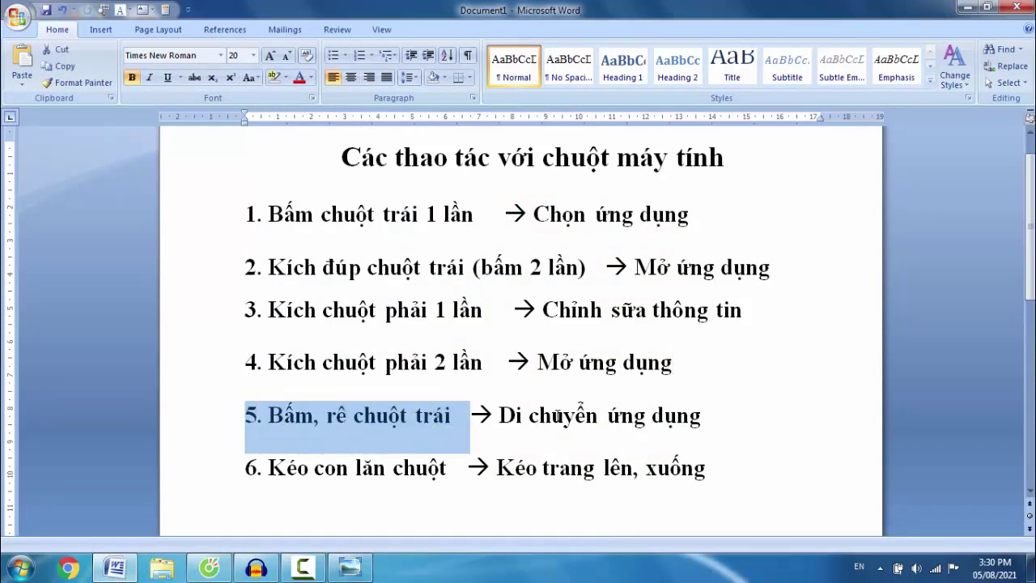
click(715, 420)
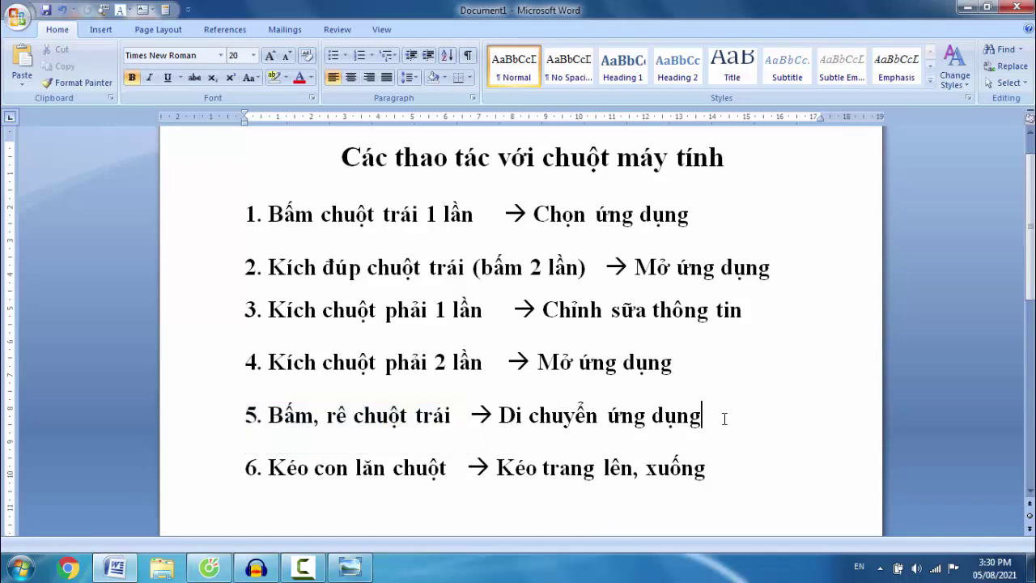
Minimize the Word document and move the UniKey and PowerPoint desktop icons to the end of the third icon column.
click(969, 11)
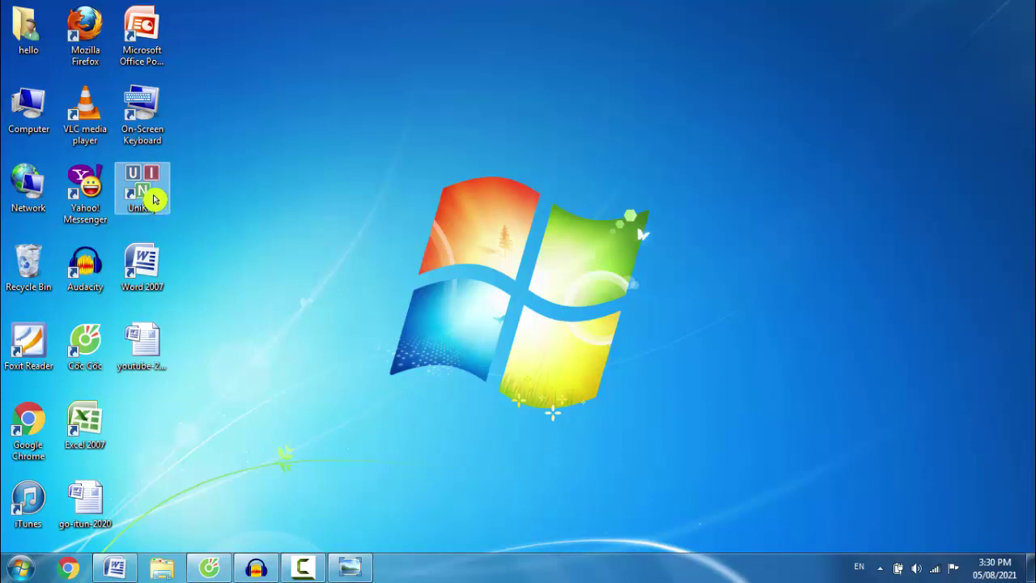
drag(154, 188, 146, 405)
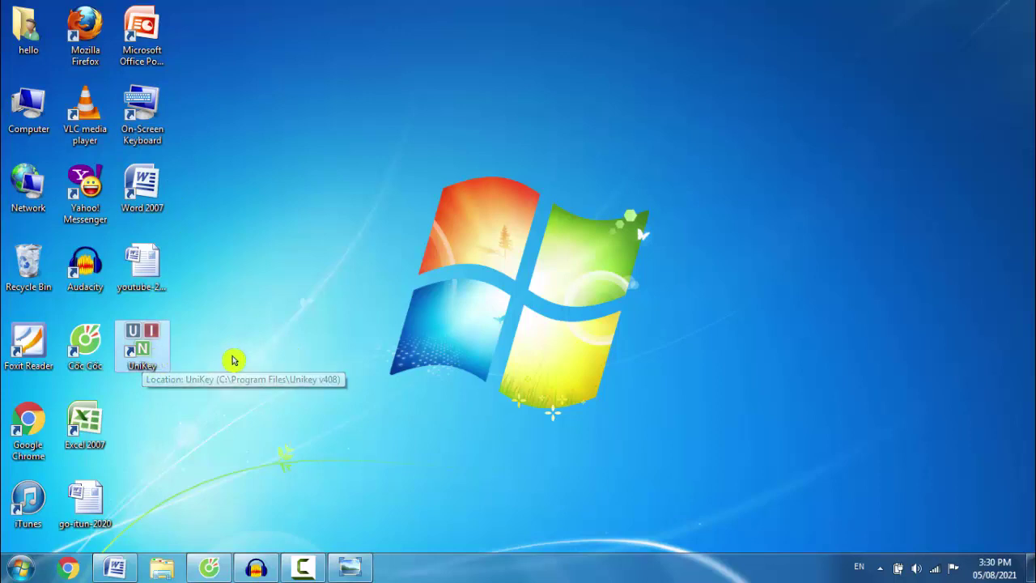
click(158, 36)
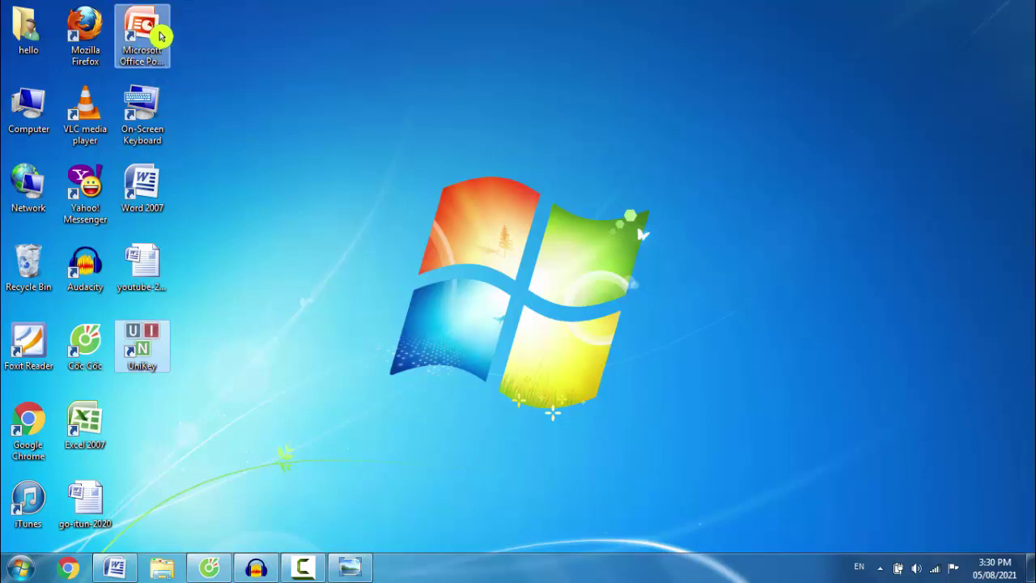
drag(153, 34, 155, 410)
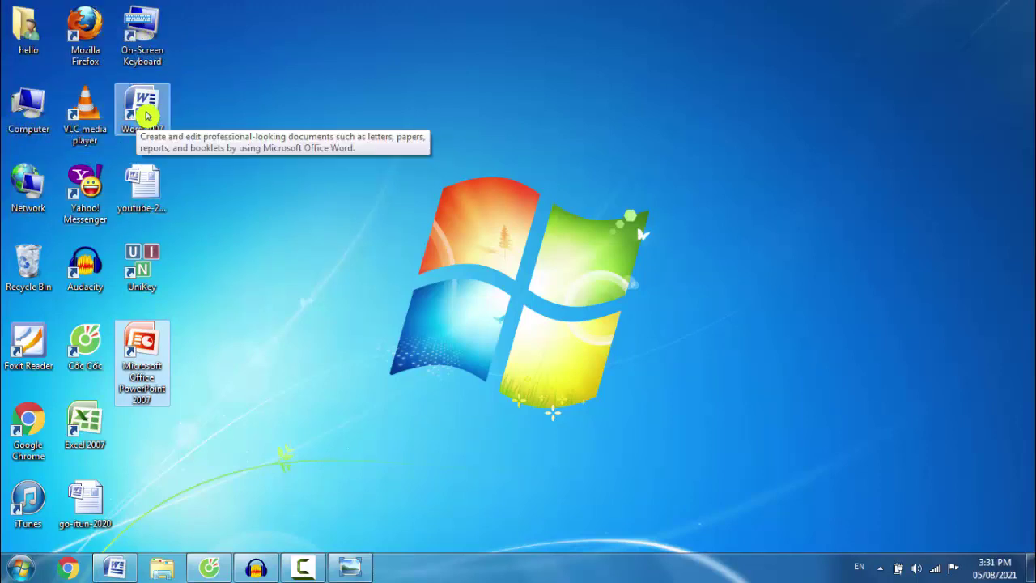
Switch to the Word document and highlight "Kéo con lăn chuột", followed by the whole of item 6, clearing each highlight.
click(114, 567)
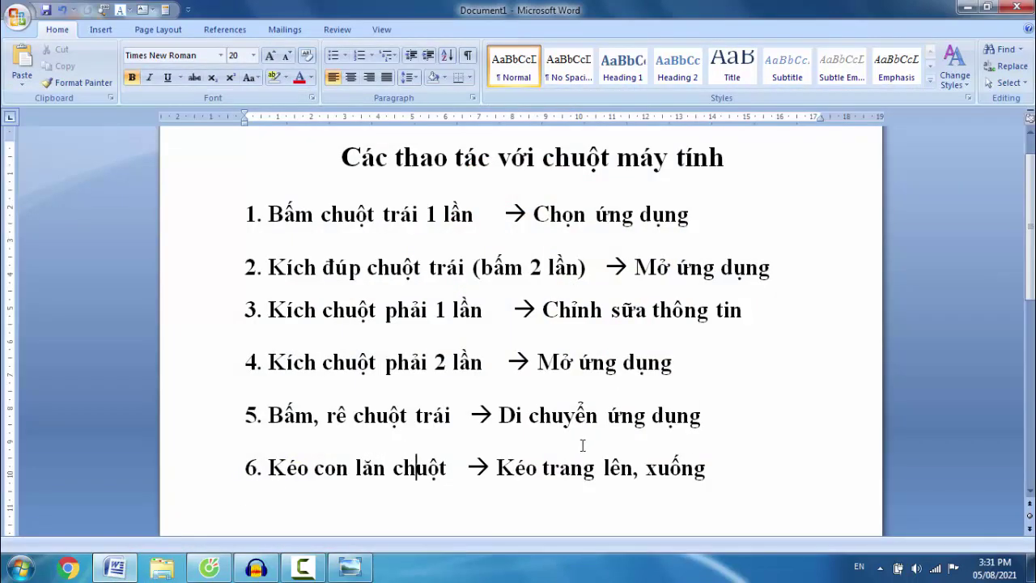
drag(261, 471, 469, 474)
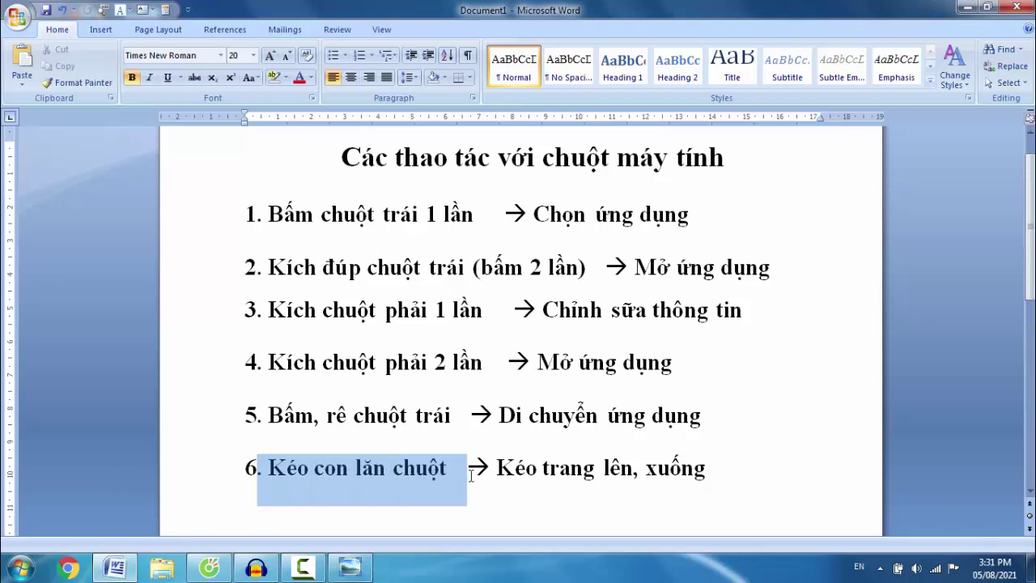
click(717, 478)
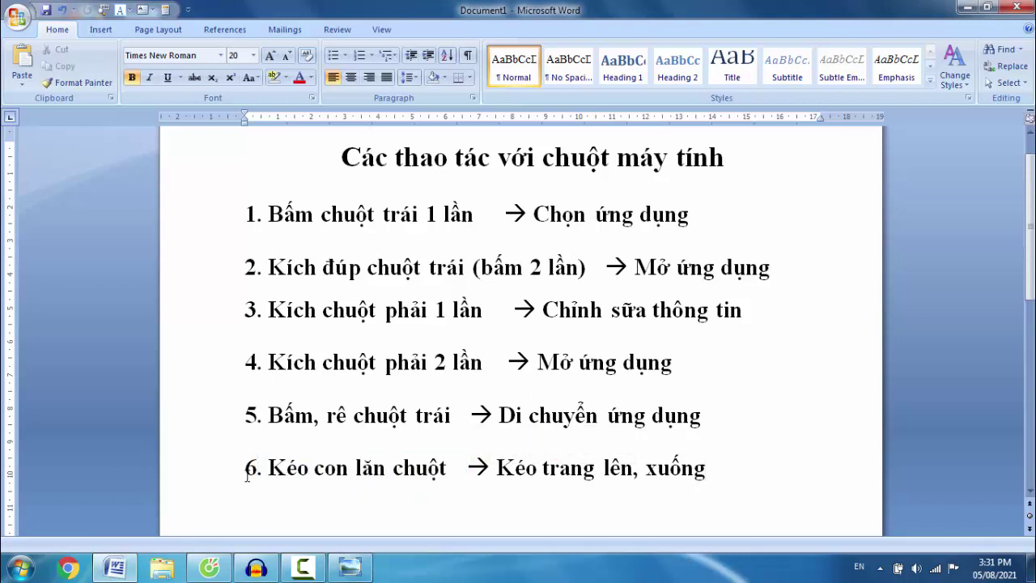
drag(245, 468, 689, 488)
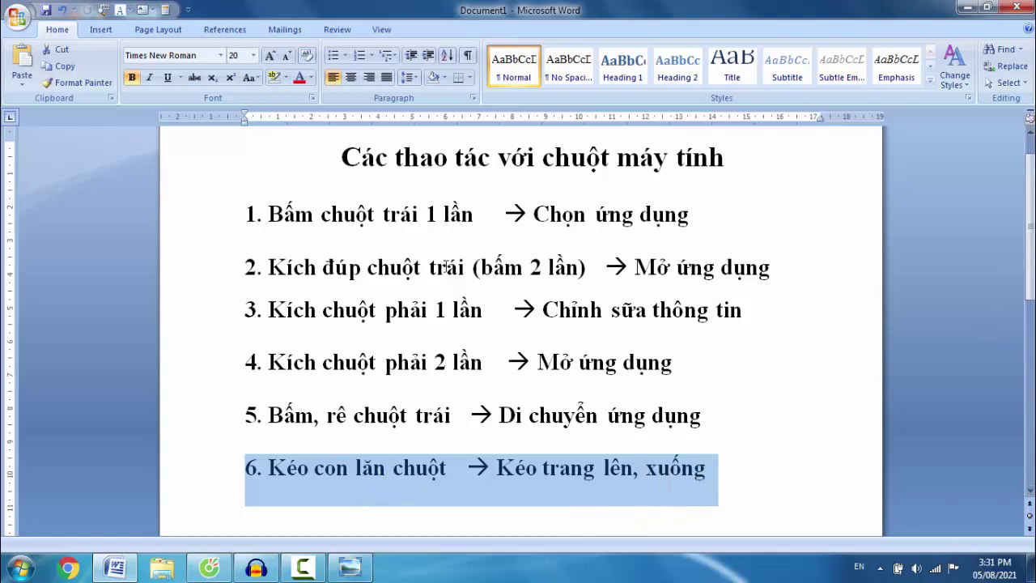
click(824, 452)
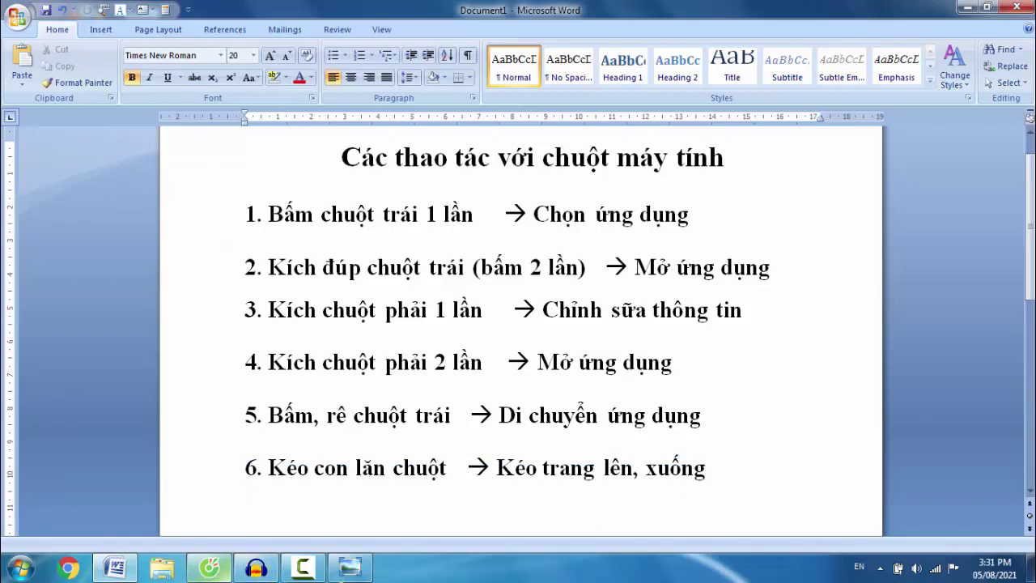
View the mouse photo IMG_0859 in Windows Photo Viewer and return to the Word document.
click(350, 566)
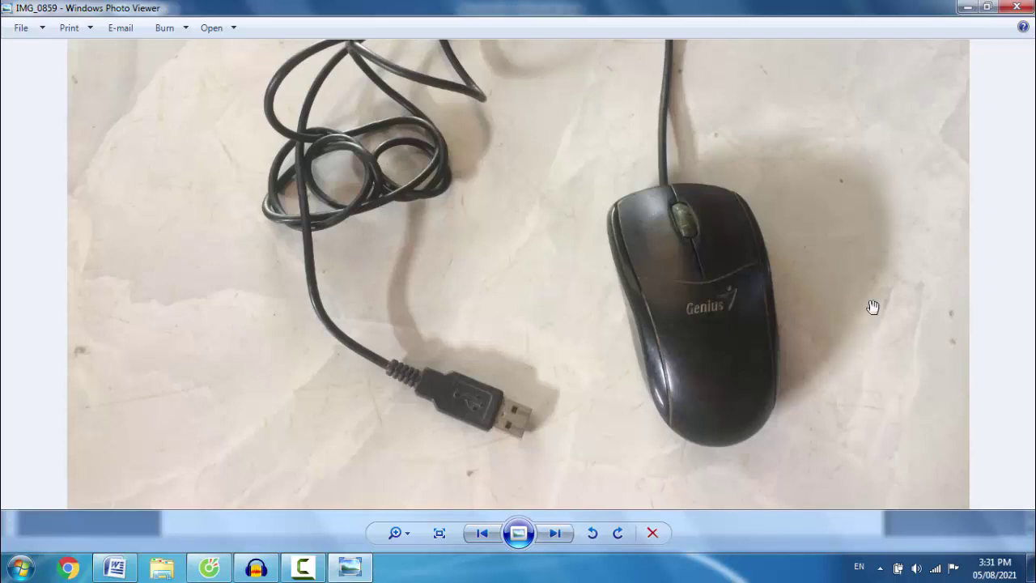
click(115, 567)
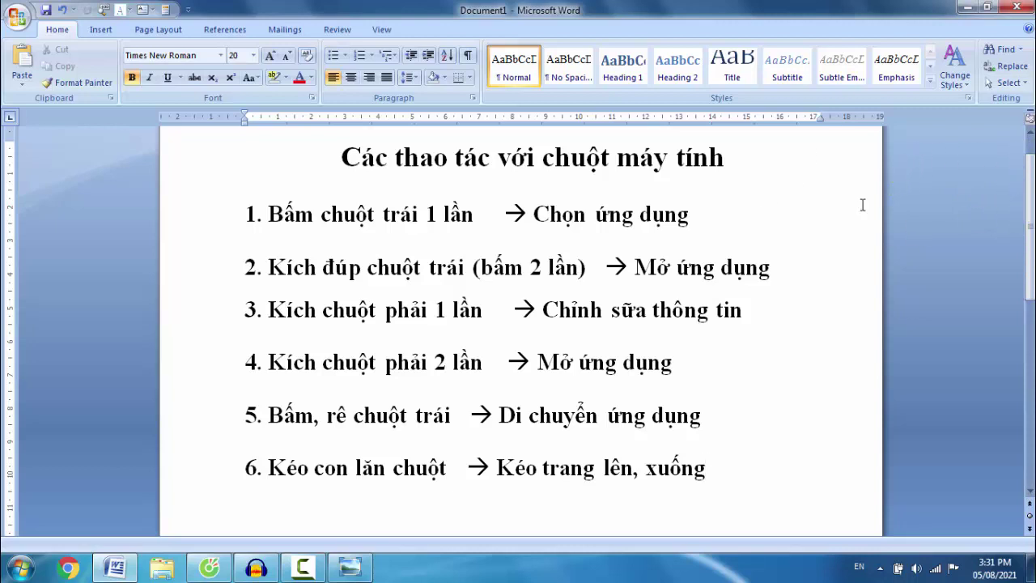
Scroll the document down the page and back up repeatedly to try out the mouse wheel operation of item 6.
scroll(967, 211, down, 3)
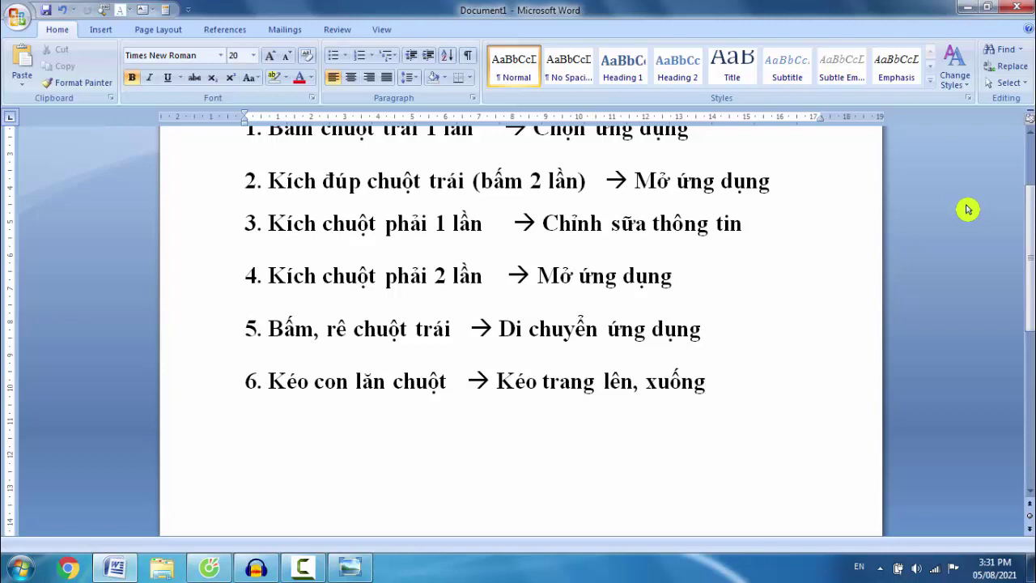
scroll(967, 210, down, 9)
scroll(967, 210, down, 1)
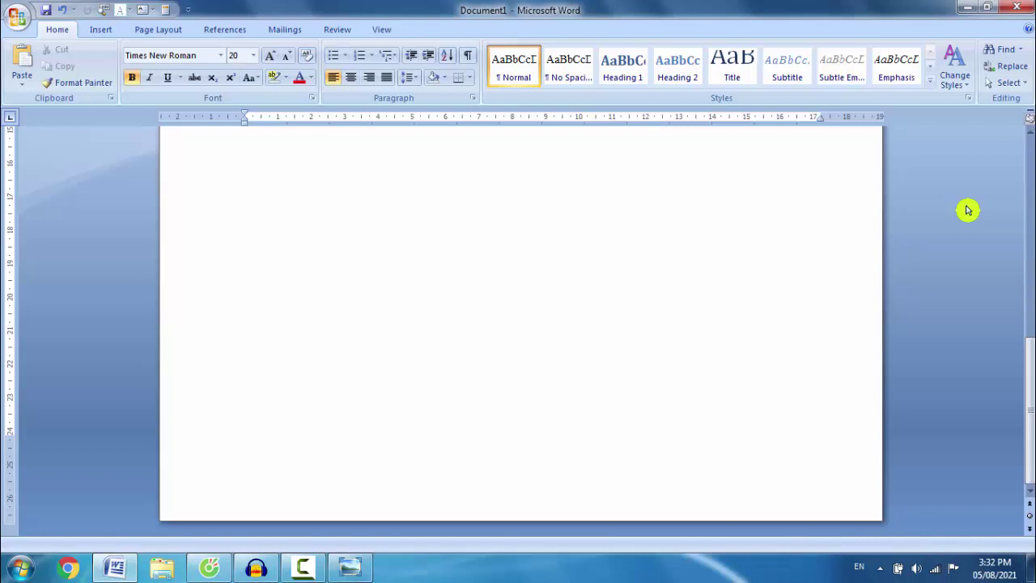
scroll(967, 211, up, 10)
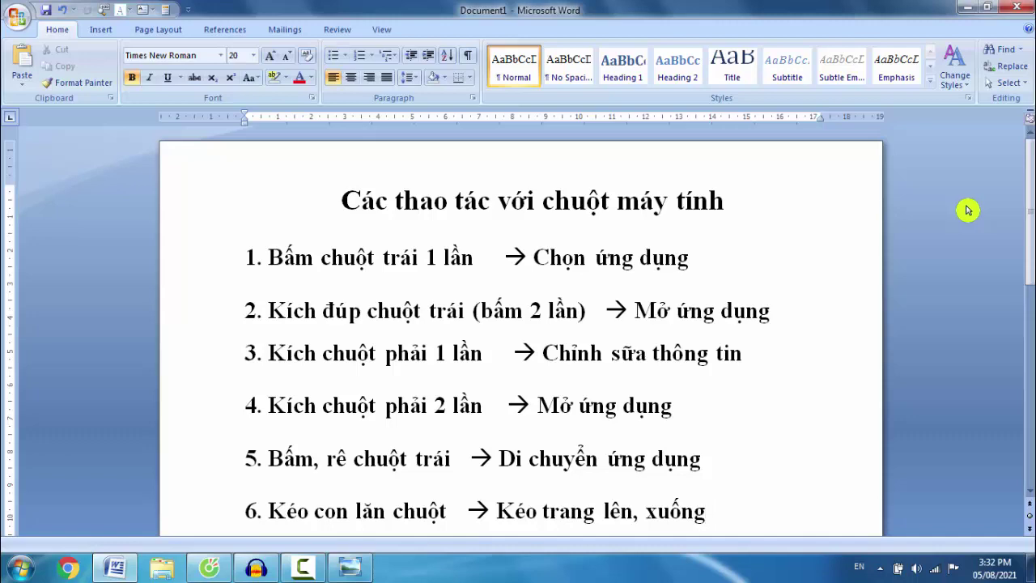
scroll(967, 210, down, 8)
scroll(964, 215, up, 8)
scroll(962, 214, down, 8)
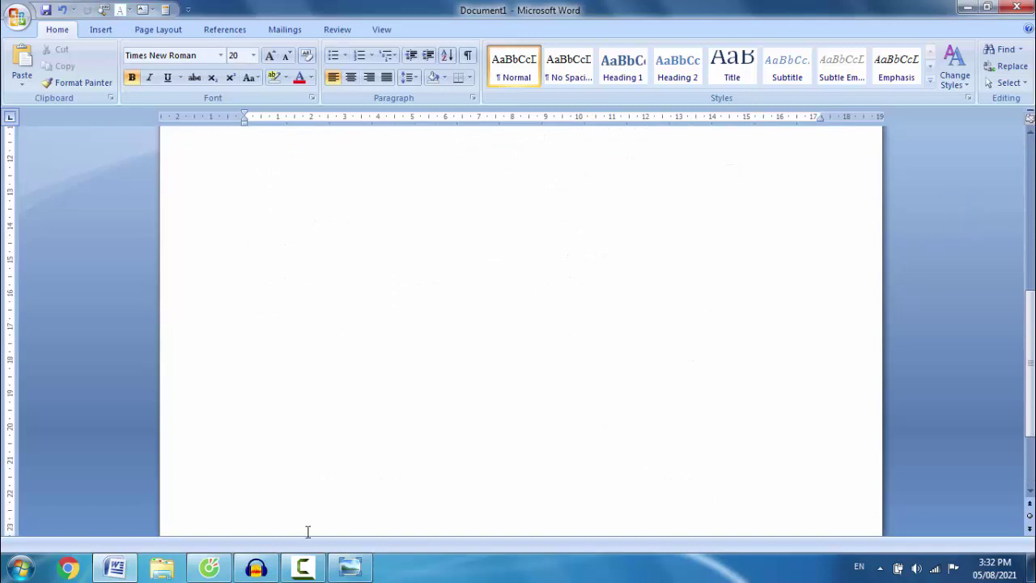